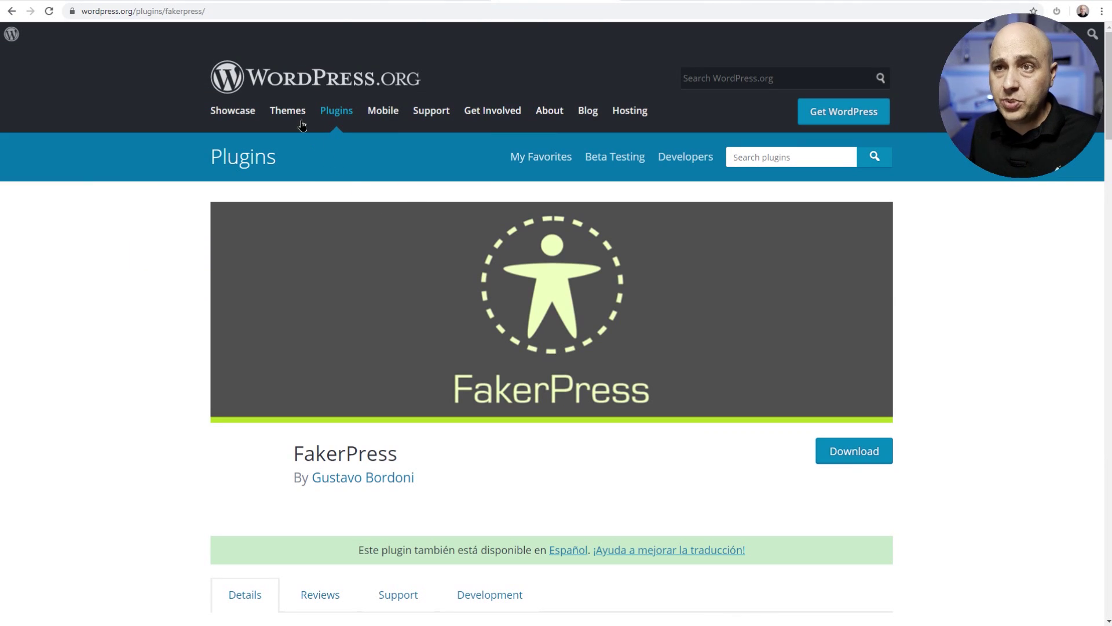
Step: Activate FakerPress from Installed Plugins so its FakerPress menu appears in the sidebar
{"action": "left_click", "coordinate": [307, 1]}
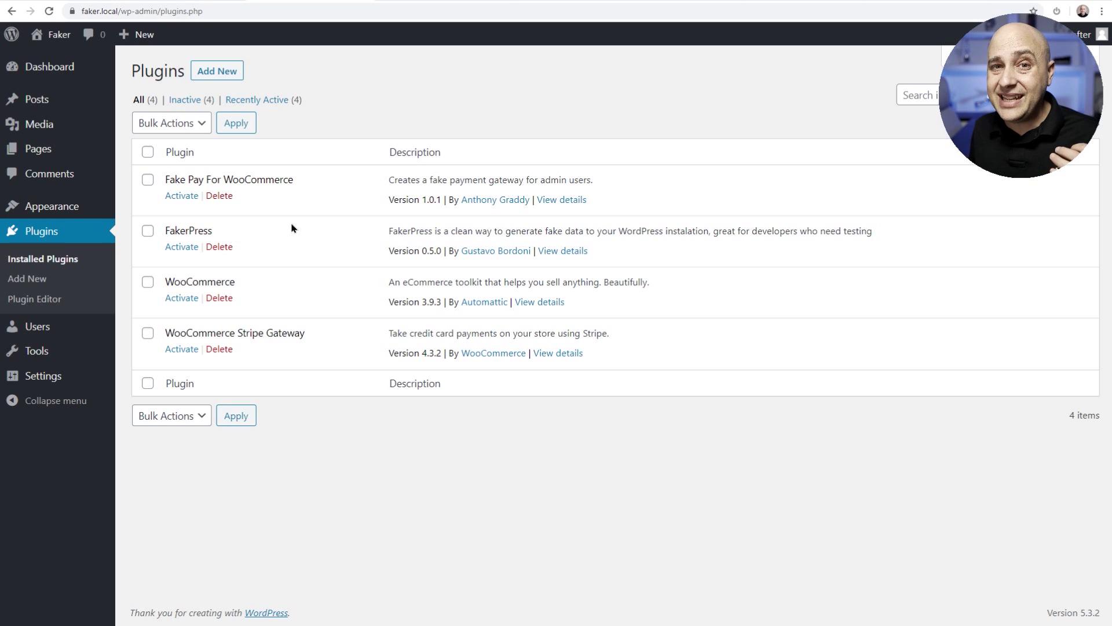
{"action": "left_click", "coordinate": [183, 247]}
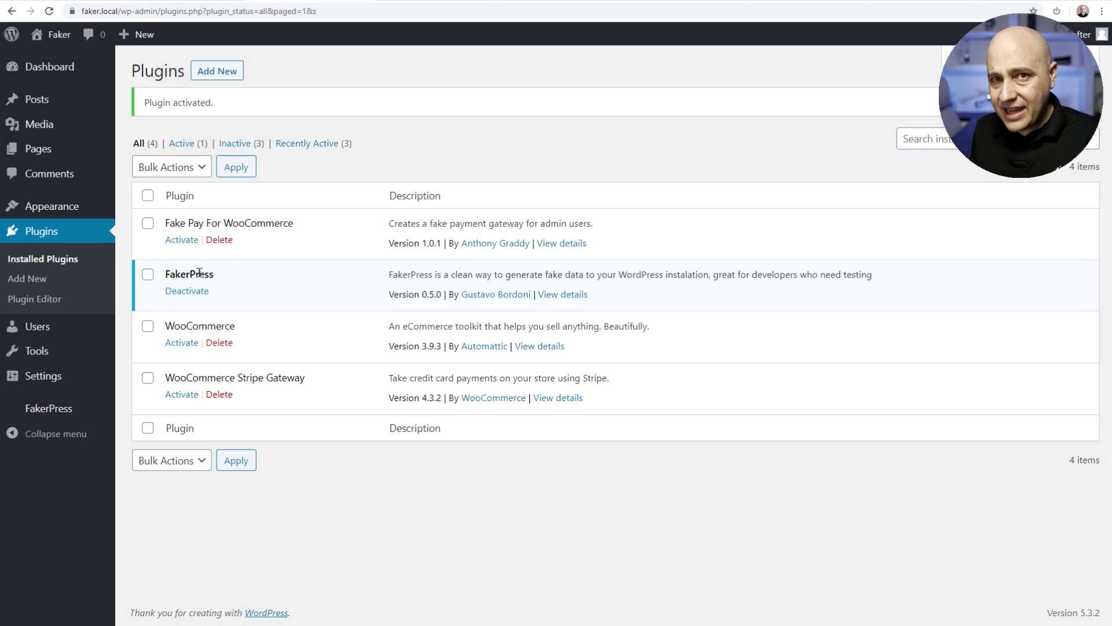
{"action": "mouse_move", "coordinate": [66, 412]}
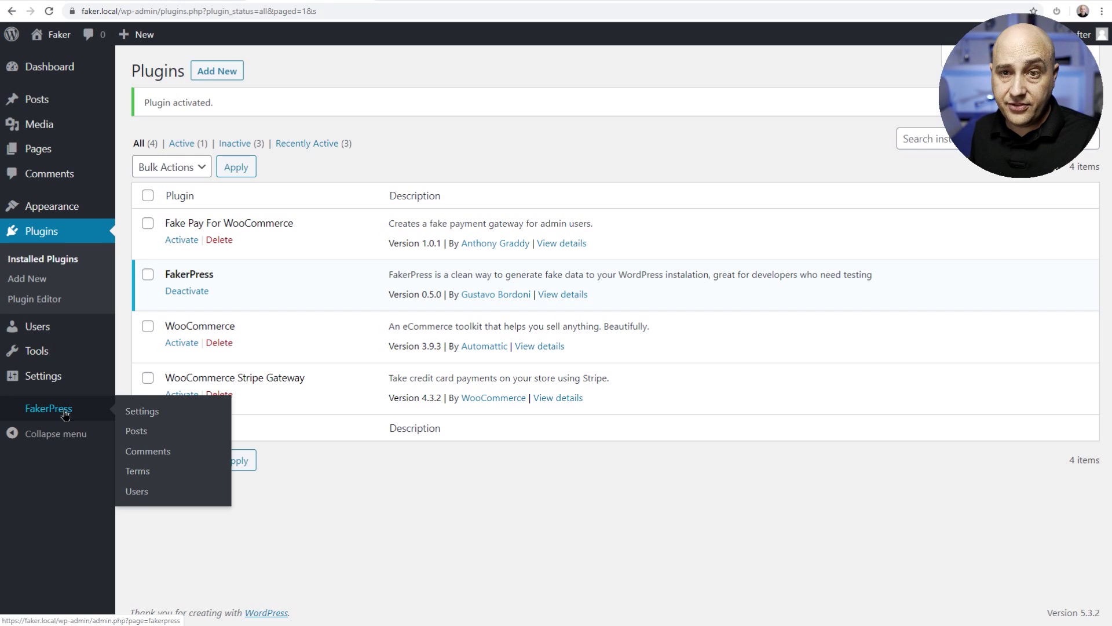
Step: Go from FakerPress Settings to its Posts generator page
{"action": "left_click", "coordinate": [65, 410]}
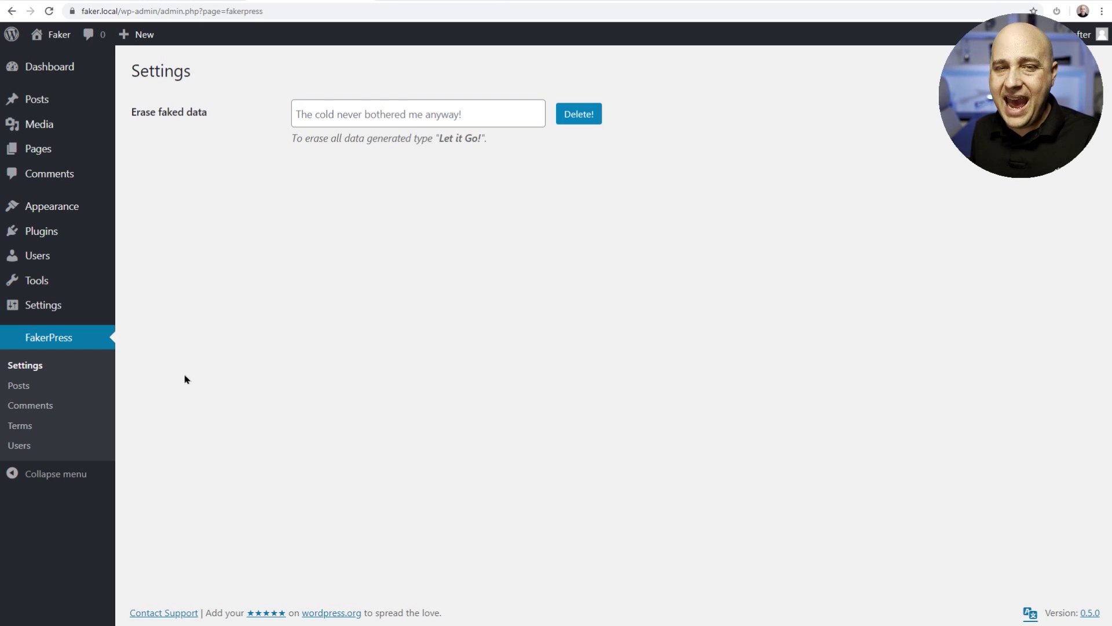
{"action": "left_click", "coordinate": [37, 386]}
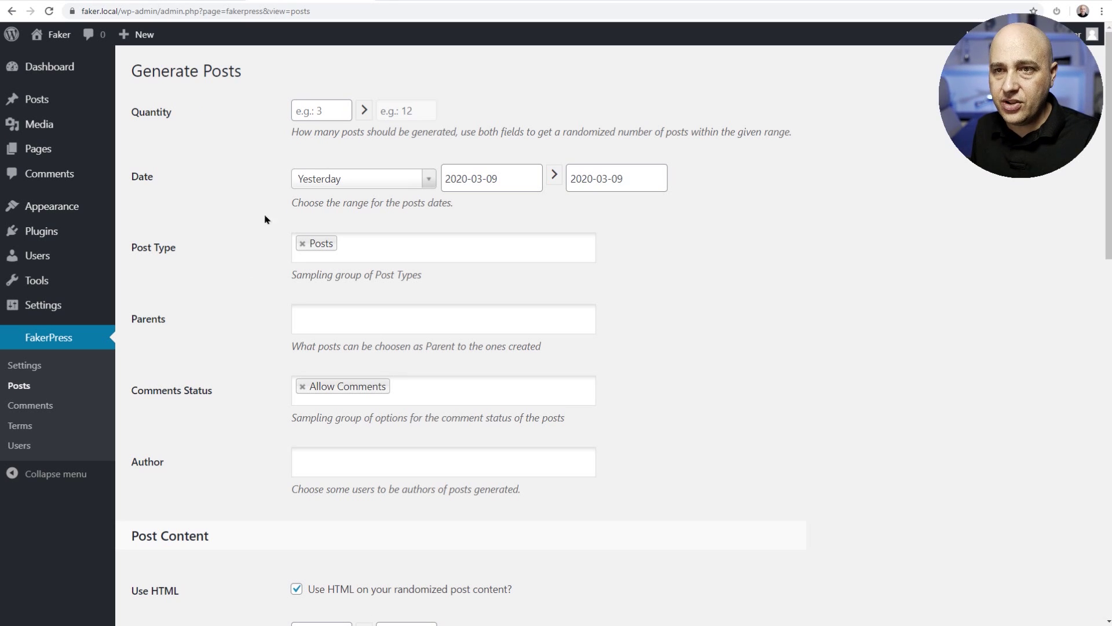
Step: Set Quantity to 12 and the date range to 'Last 15 days', starting February 1
{"action": "left_click", "coordinate": [329, 110]}
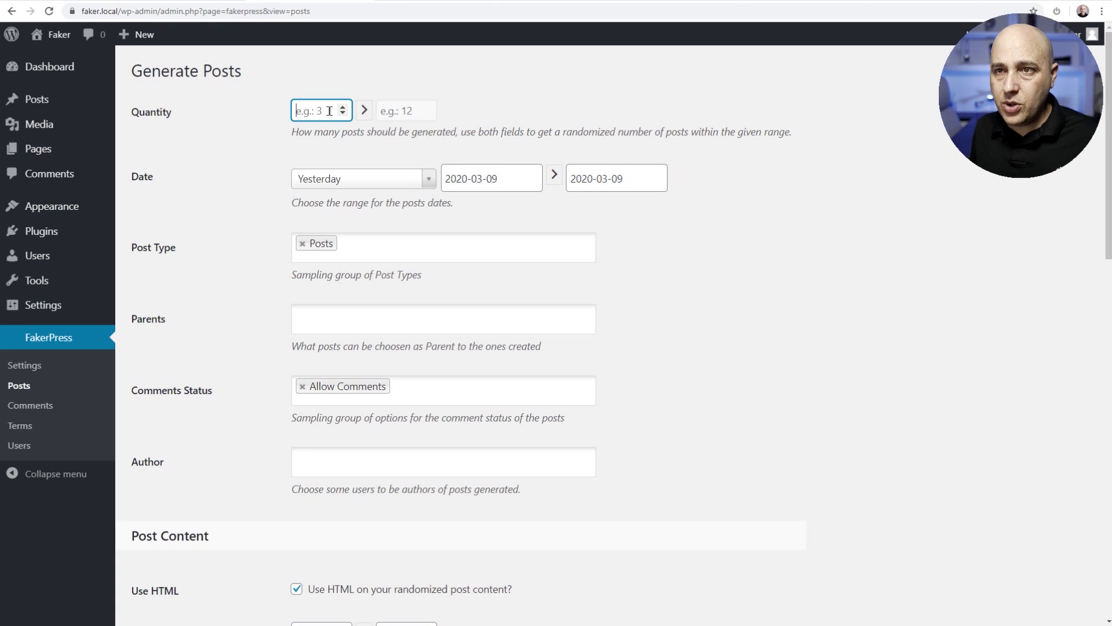
{"action": "type", "text": "12"}
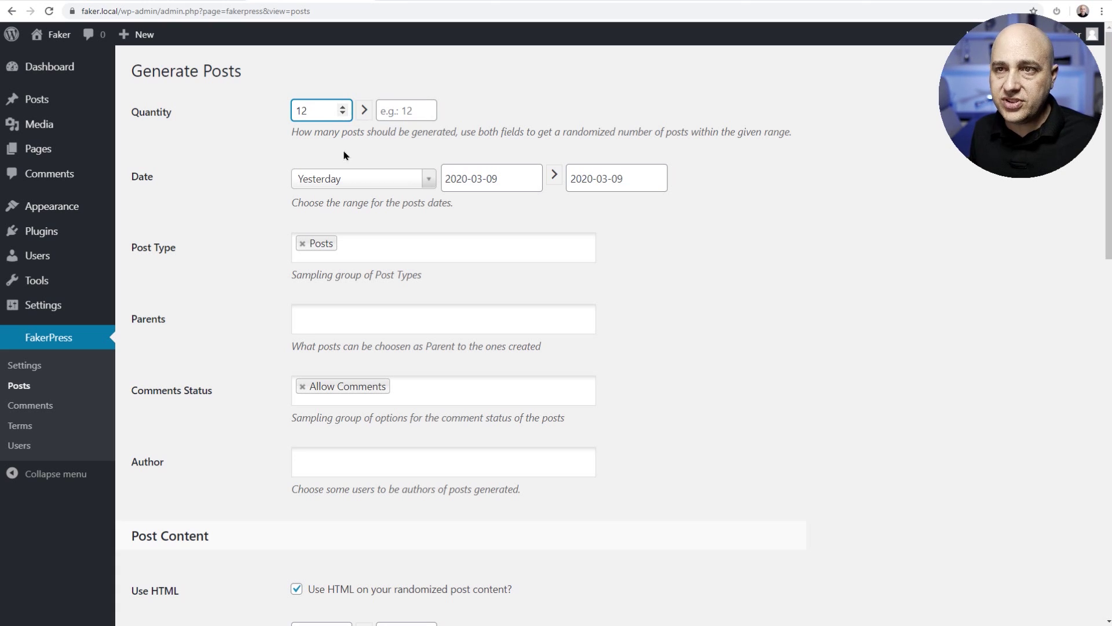
{"action": "left_click", "coordinate": [259, 186]}
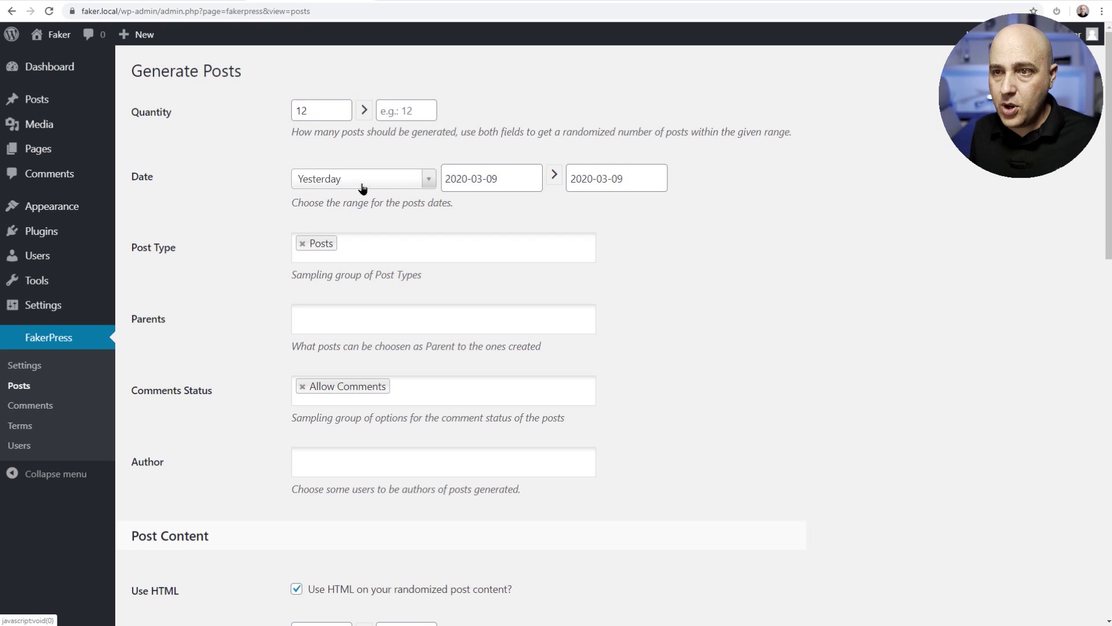
{"action": "left_click", "coordinate": [413, 185]}
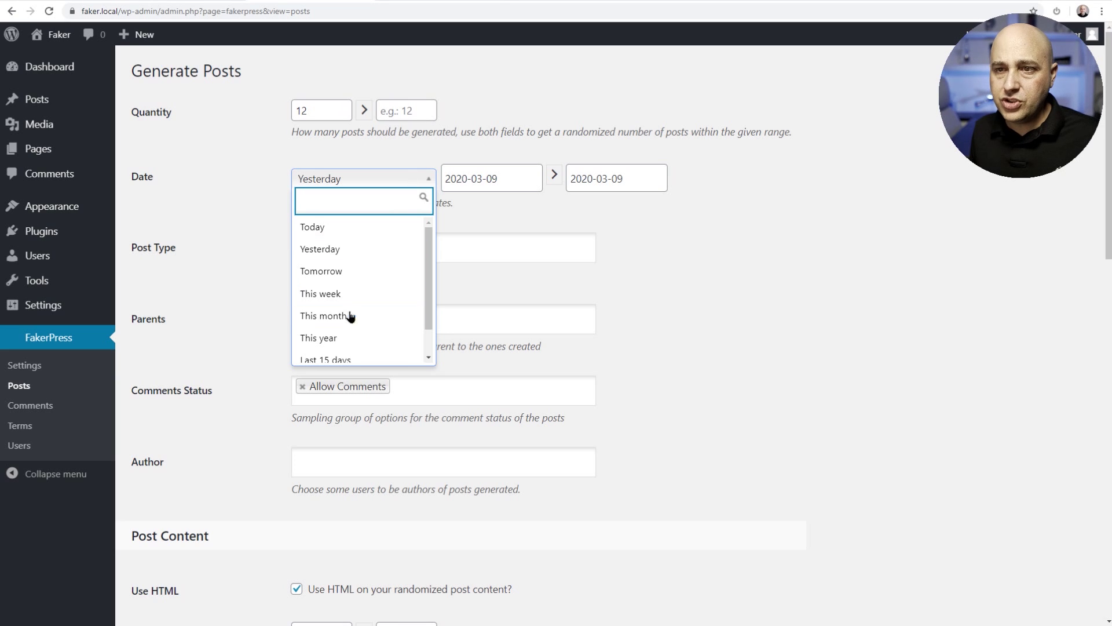
{"action": "scroll", "coordinate": [372, 315], "scroll_direction": "down", "scroll_amount": 1}
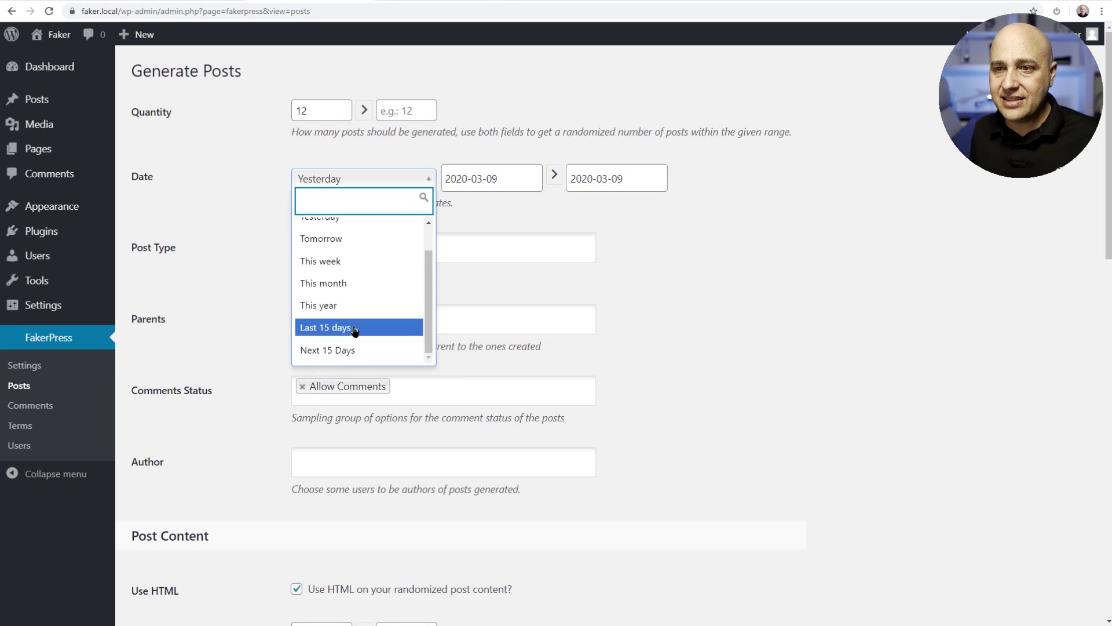
{"action": "left_click", "coordinate": [355, 326]}
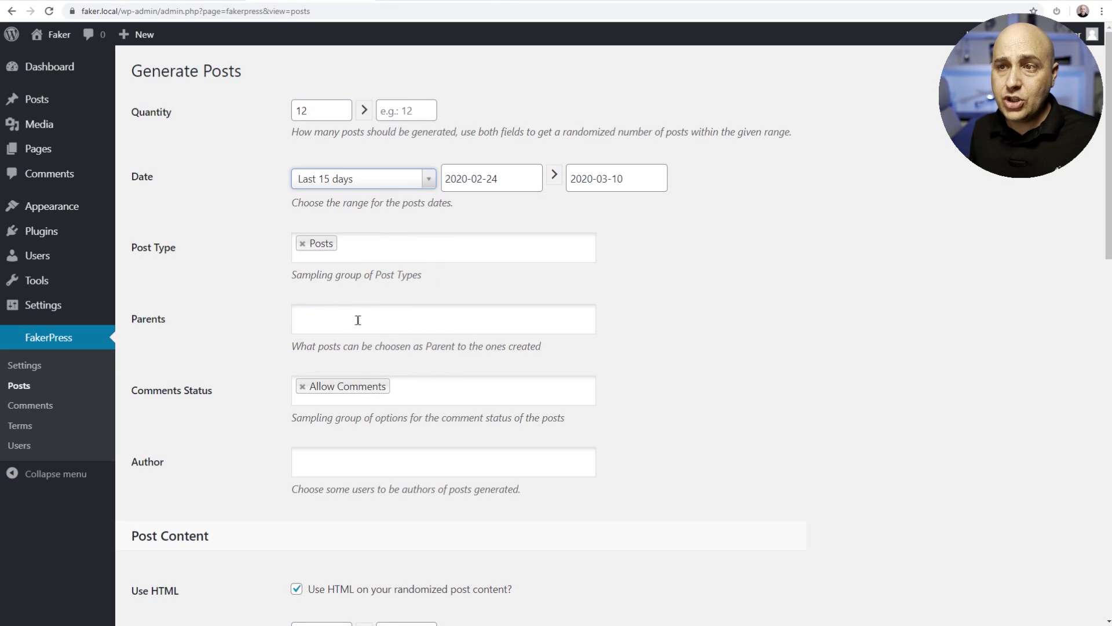
{"action": "left_click", "coordinate": [519, 177]}
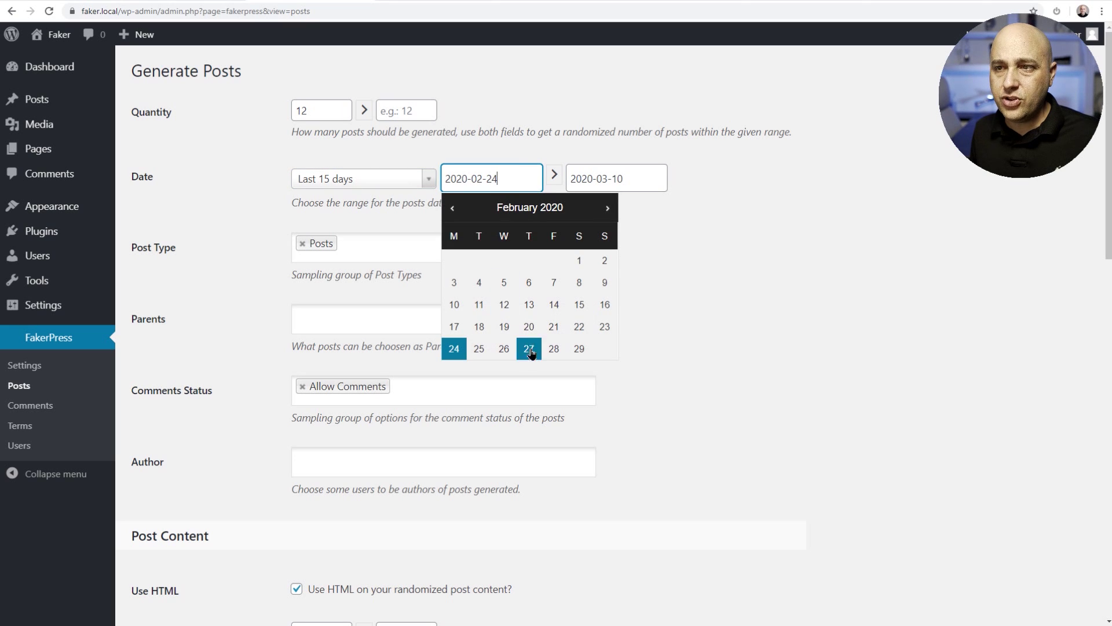
{"action": "left_click", "coordinate": [579, 260]}
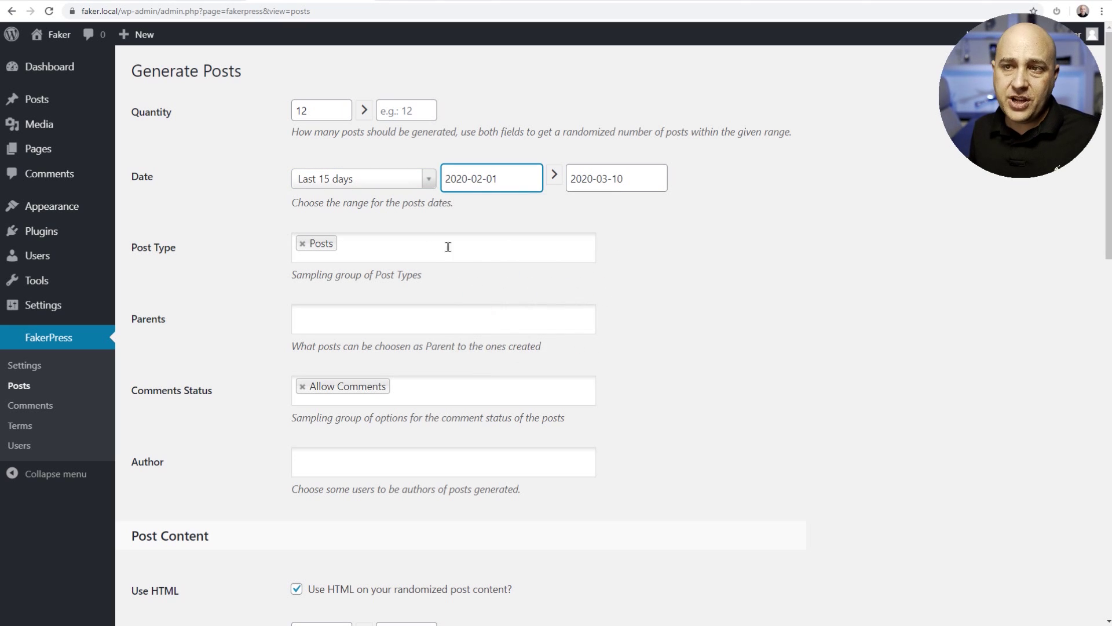
{"action": "left_click", "coordinate": [224, 253]}
{"action": "scroll", "coordinate": [248, 249], "scroll_direction": "down", "scroll_amount": 1}
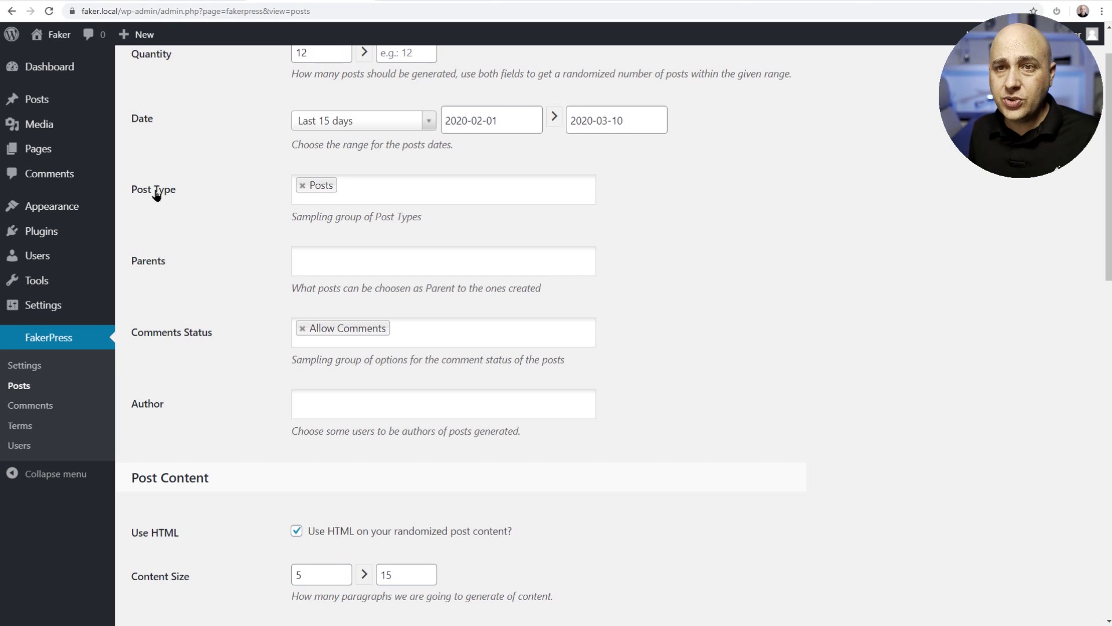
{"action": "left_click", "coordinate": [376, 186]}
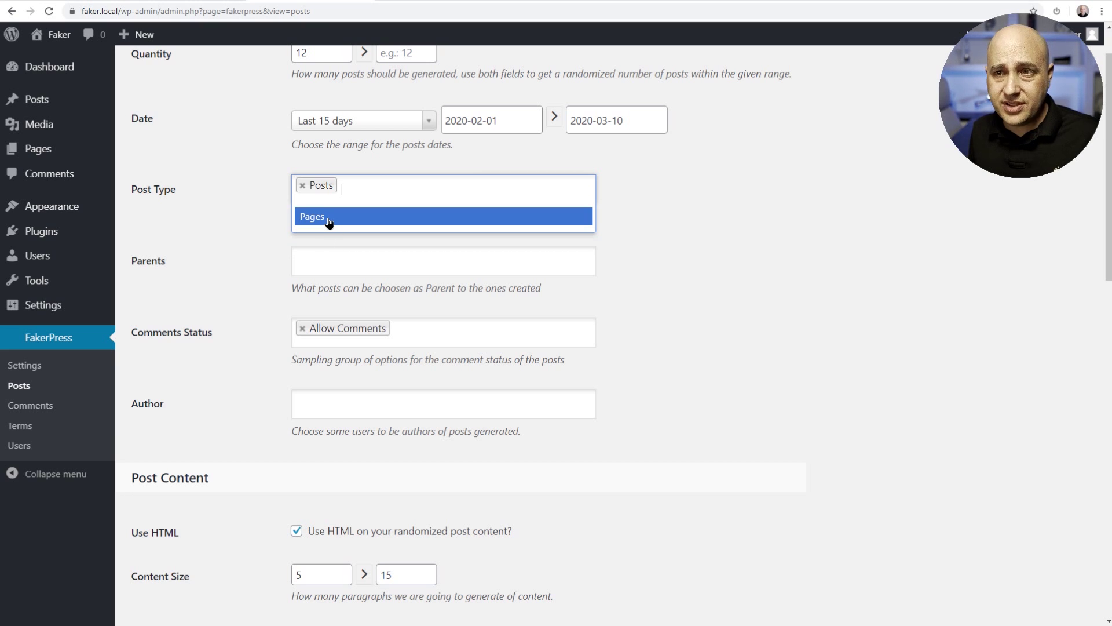
{"action": "left_click", "coordinate": [243, 236]}
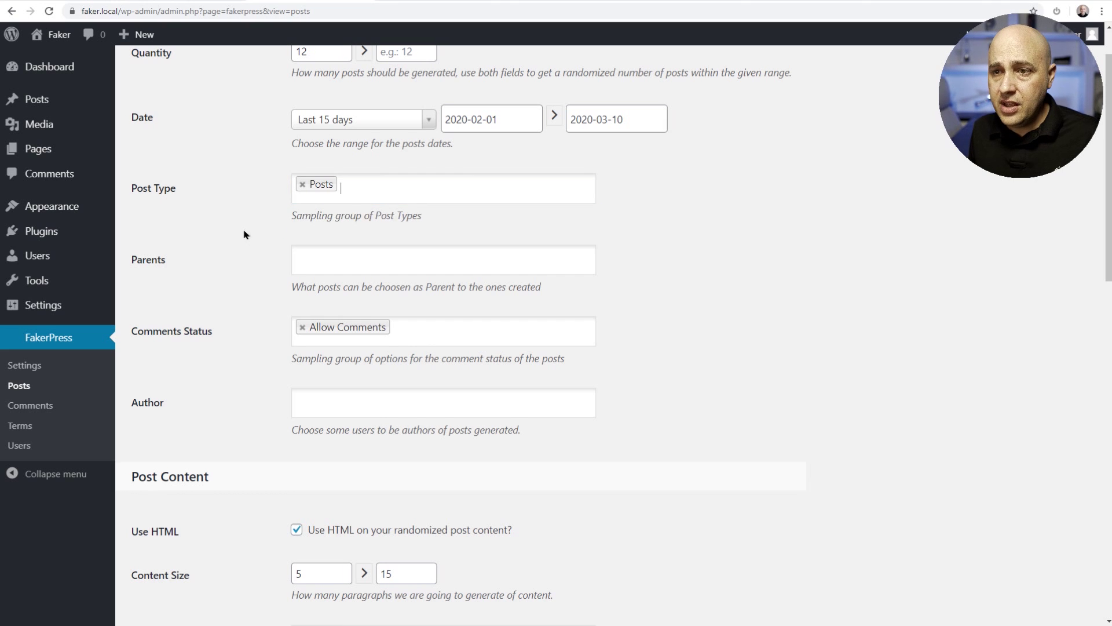
{"action": "scroll", "coordinate": [246, 232], "scroll_direction": "down", "scroll_amount": 2}
{"action": "scroll", "coordinate": [250, 229], "scroll_direction": "down", "scroll_amount": 1}
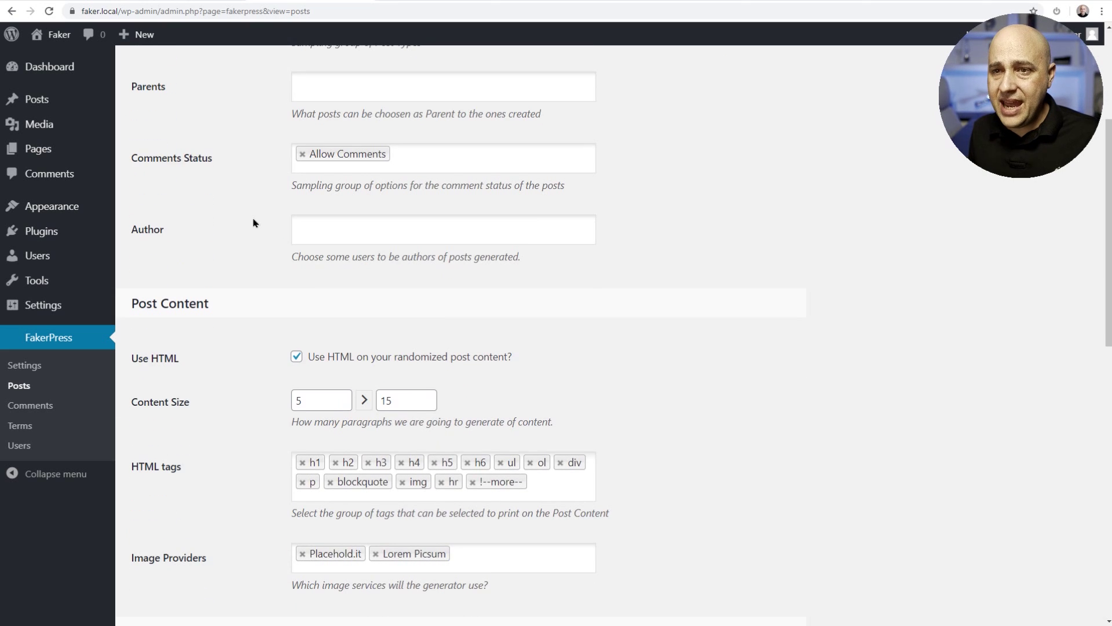
{"action": "scroll", "coordinate": [253, 222], "scroll_direction": "down", "scroll_amount": 2}
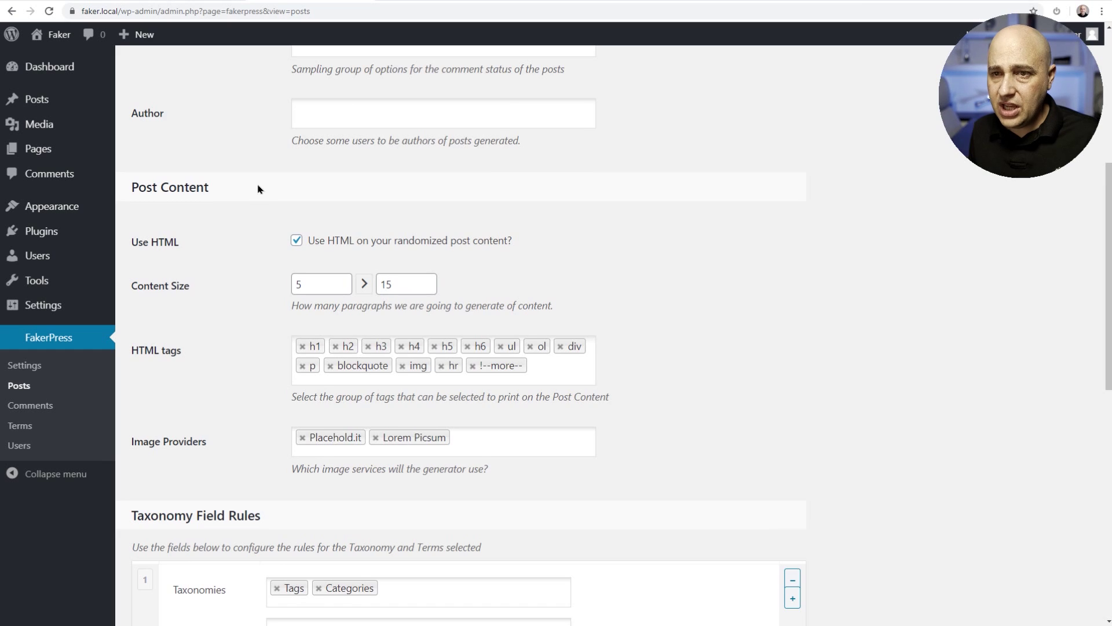
{"action": "scroll", "coordinate": [259, 188], "scroll_direction": "down", "scroll_amount": 2}
{"action": "scroll", "coordinate": [259, 188], "scroll_direction": "down", "scroll_amount": 1}
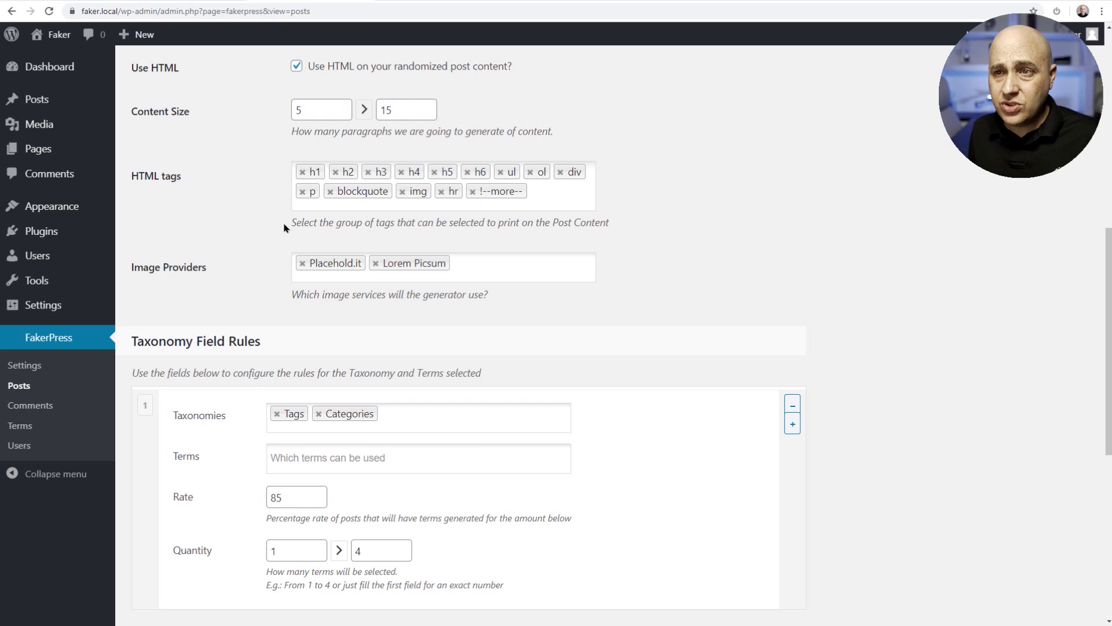
{"action": "scroll", "coordinate": [270, 223], "scroll_direction": "down", "scroll_amount": 1}
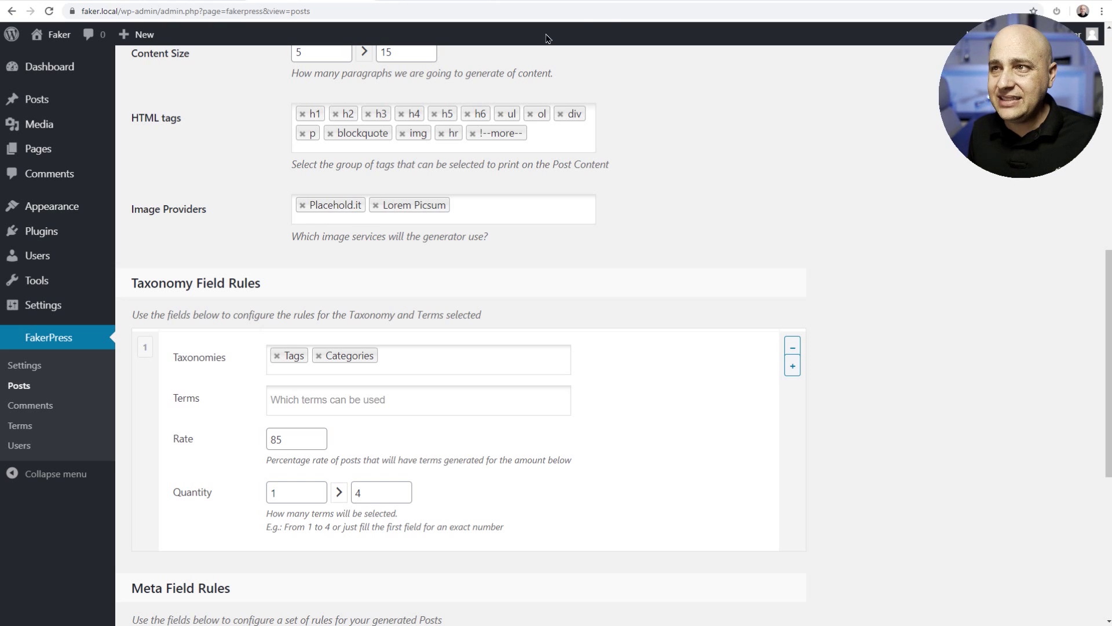
Step: Remove Placehold.it from Image Providers, leaving Lorem Picsum as the only source
{"action": "left_click", "coordinate": [655, 2]}
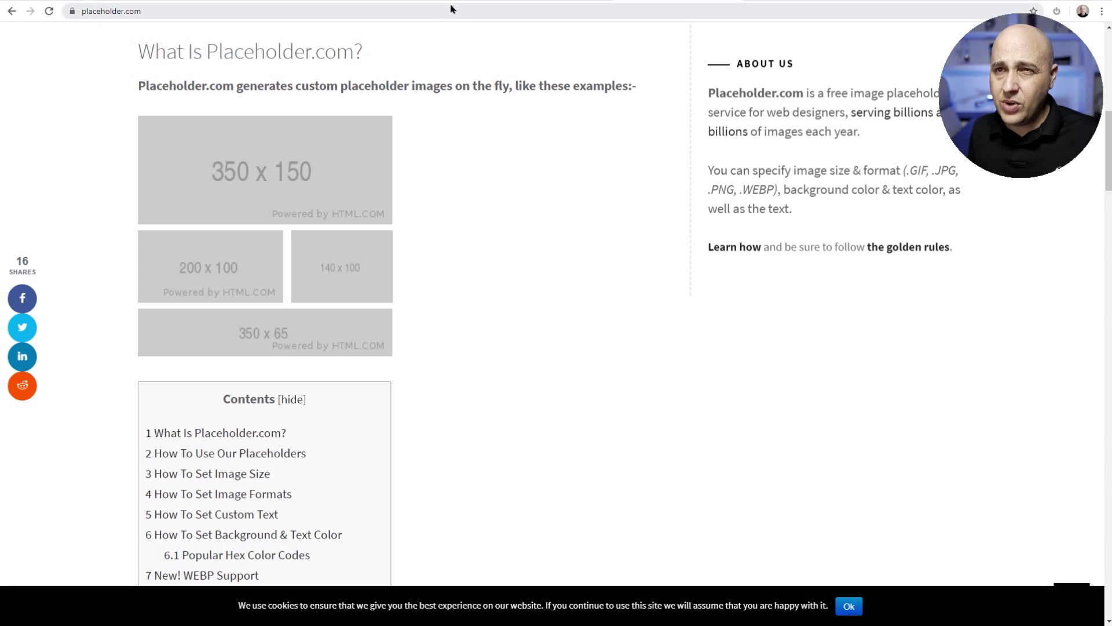
{"action": "left_click", "coordinate": [272, 2]}
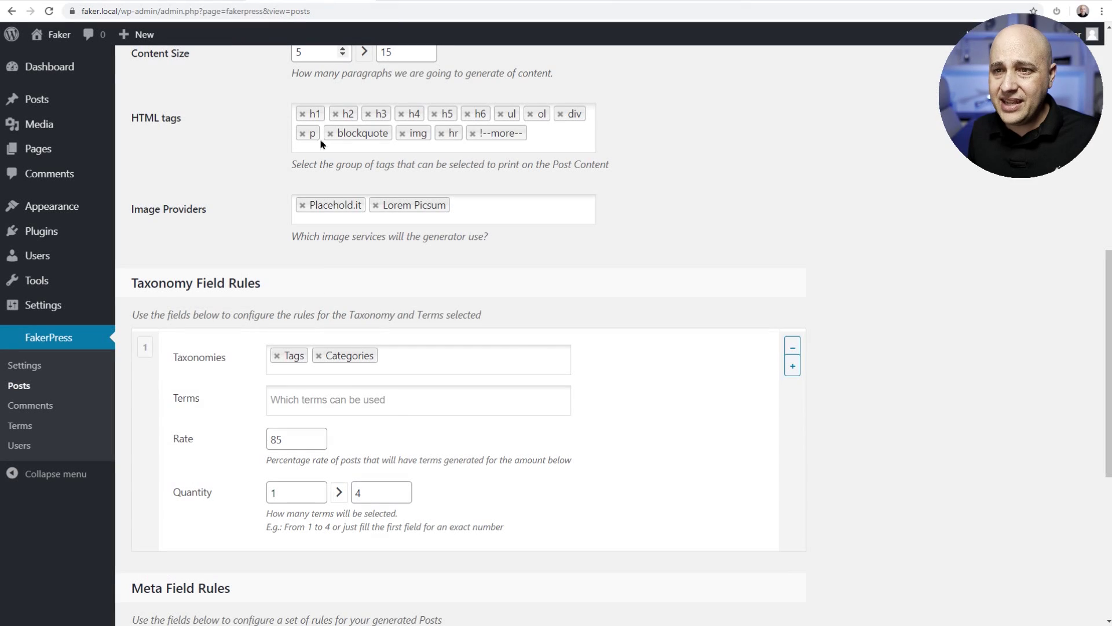
{"action": "left_click", "coordinate": [302, 205]}
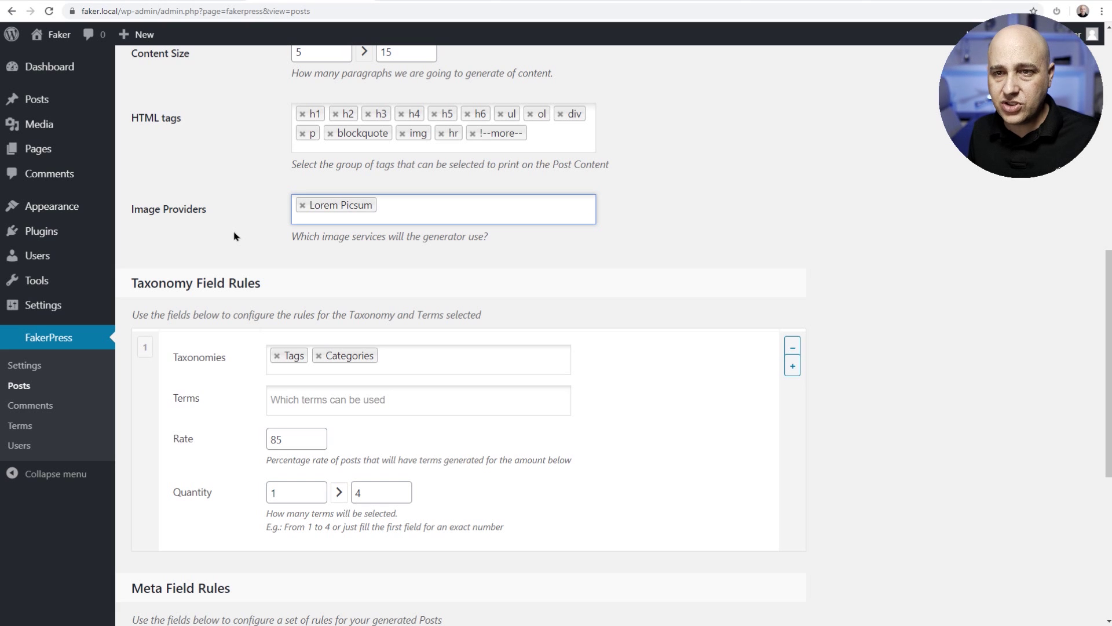
{"action": "scroll", "coordinate": [234, 236], "scroll_direction": "down", "scroll_amount": 3}
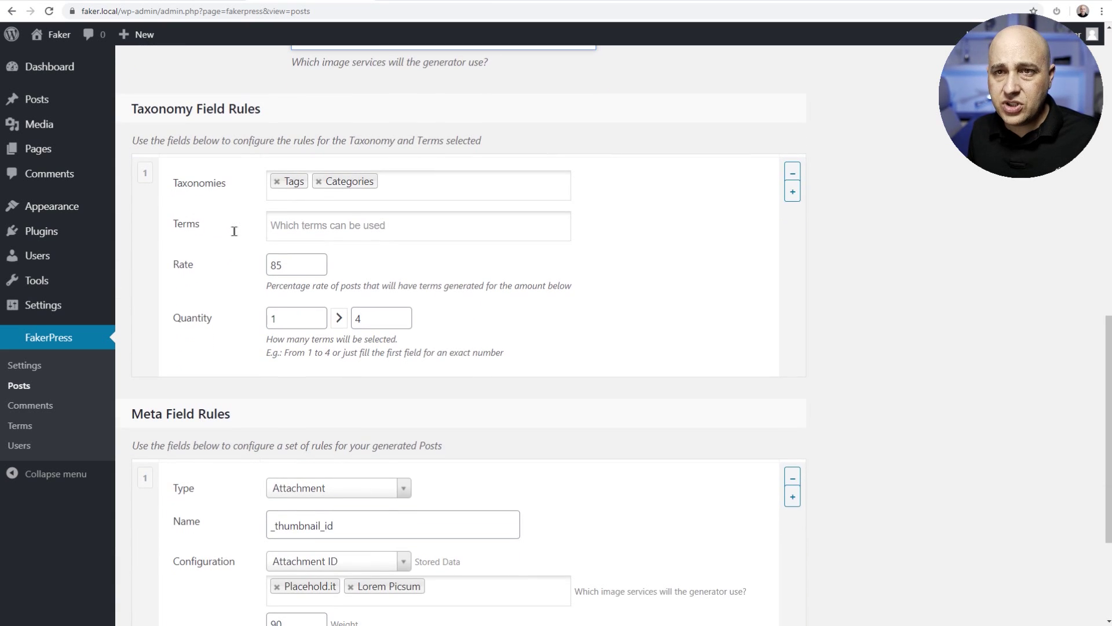
{"action": "scroll", "coordinate": [234, 232], "scroll_direction": "down", "scroll_amount": 3}
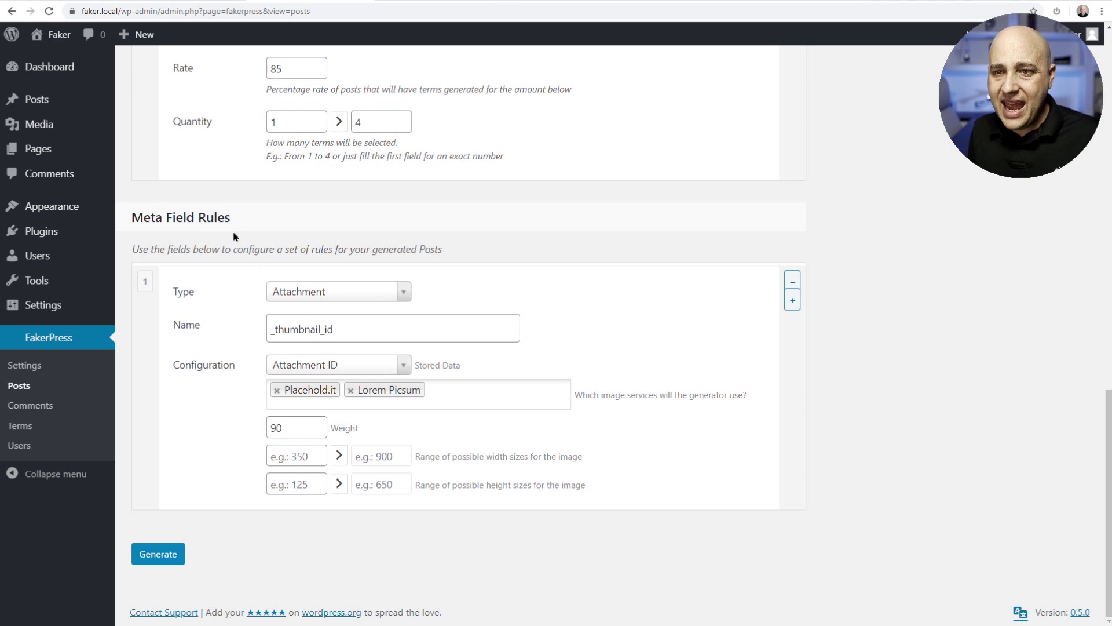
Step: Generate the posts and review the 'Faked 12' list of new post IDs
{"action": "left_click", "coordinate": [154, 558]}
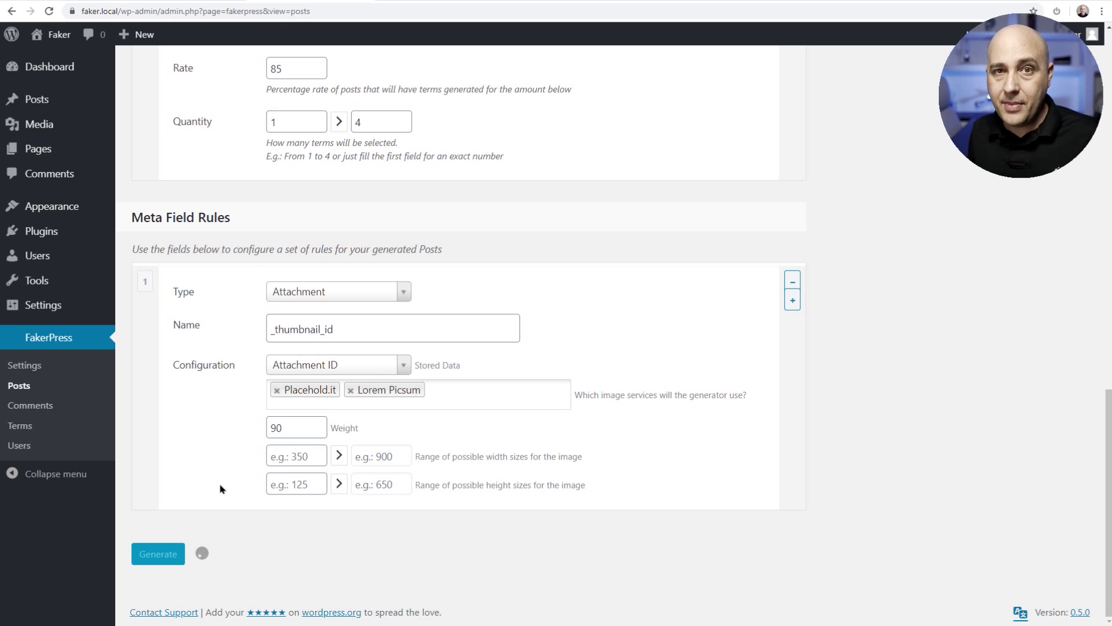
{"action": "scroll", "coordinate": [220, 490], "scroll_direction": "down", "scroll_amount": 1}
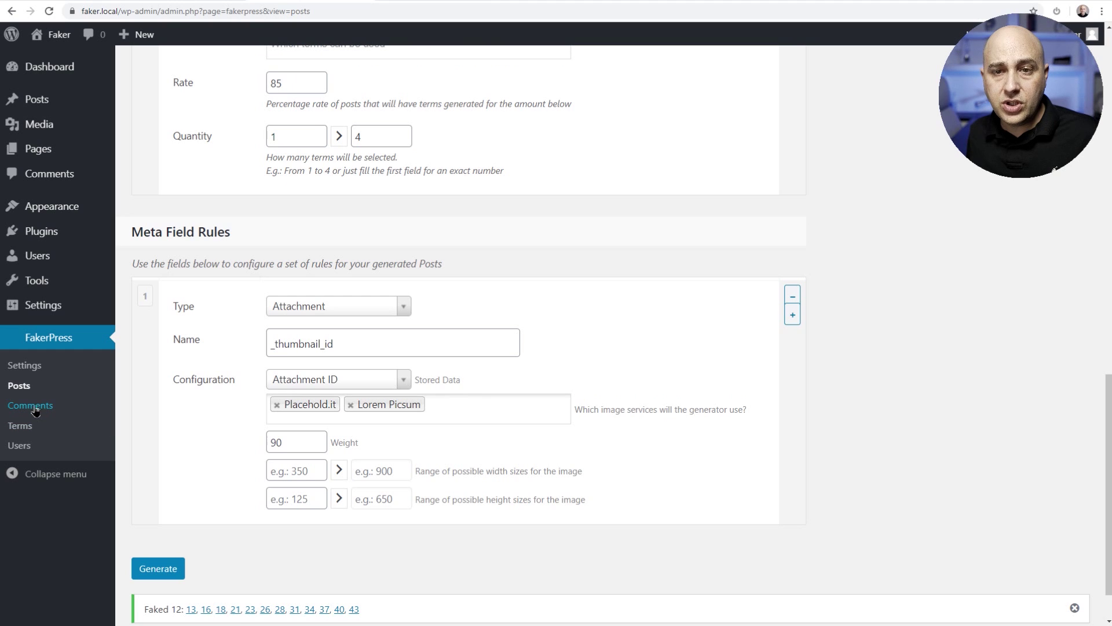
Step: Browse FakerPress's Comments, Terms and Users generator pages
{"action": "left_click", "coordinate": [30, 407]}
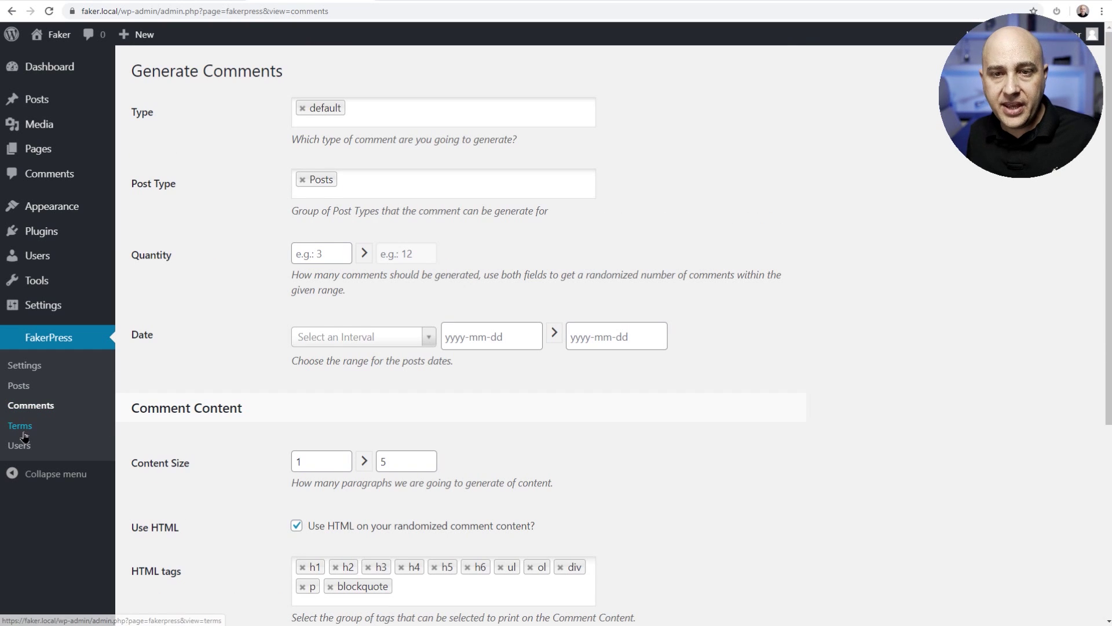
{"action": "left_click", "coordinate": [22, 428]}
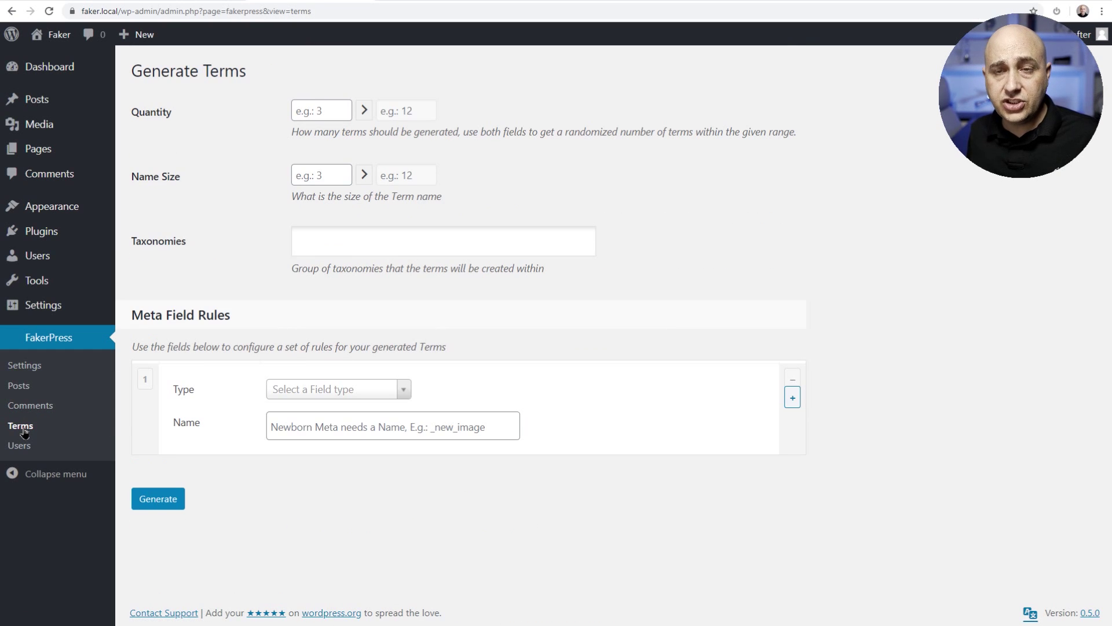
{"action": "left_click", "coordinate": [27, 451]}
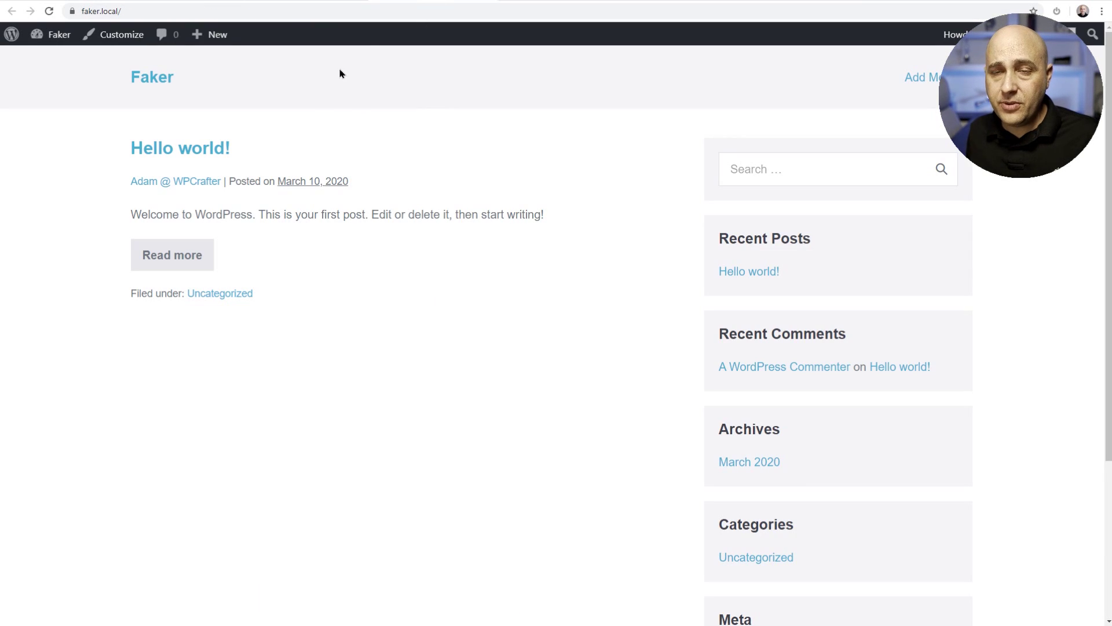
Step: Reload the front page and scroll through the newly generated sample posts
{"action": "left_click", "coordinate": [49, 11]}
{"action": "scroll", "coordinate": [90, 201], "scroll_direction": "down", "scroll_amount": 14}
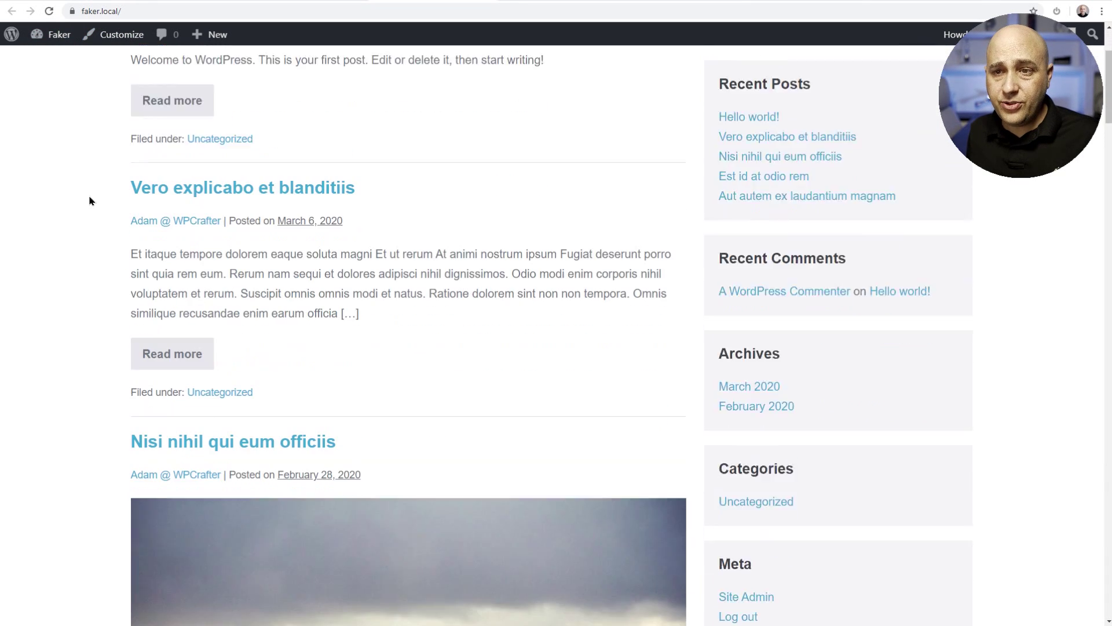
{"action": "scroll", "coordinate": [90, 201], "scroll_direction": "down", "scroll_amount": 11}
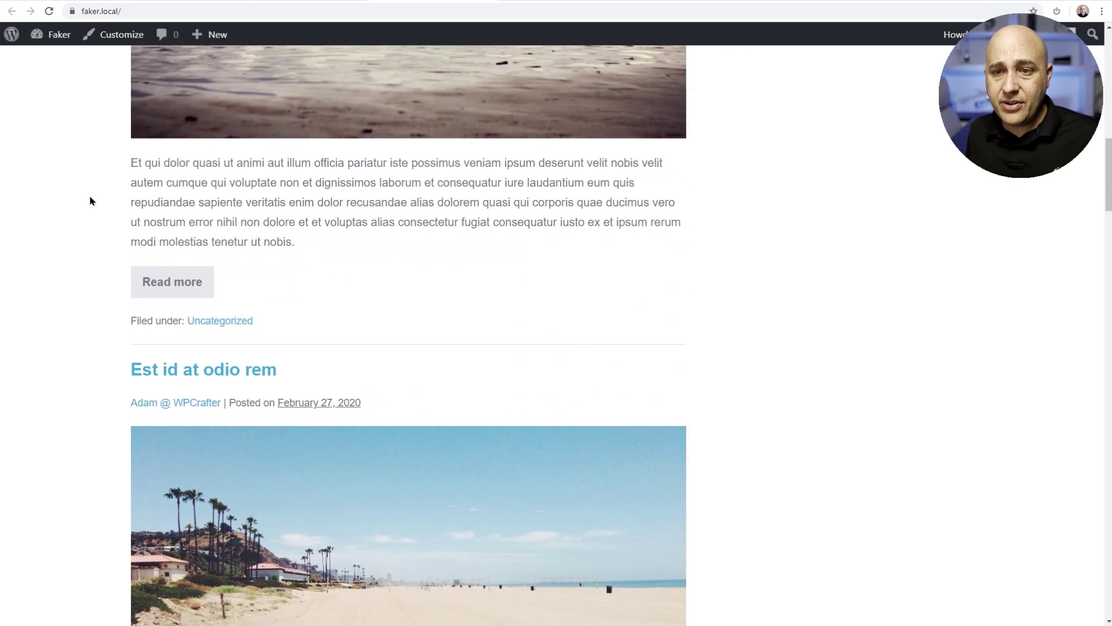
{"action": "scroll", "coordinate": [90, 201], "scroll_direction": "down", "scroll_amount": 4}
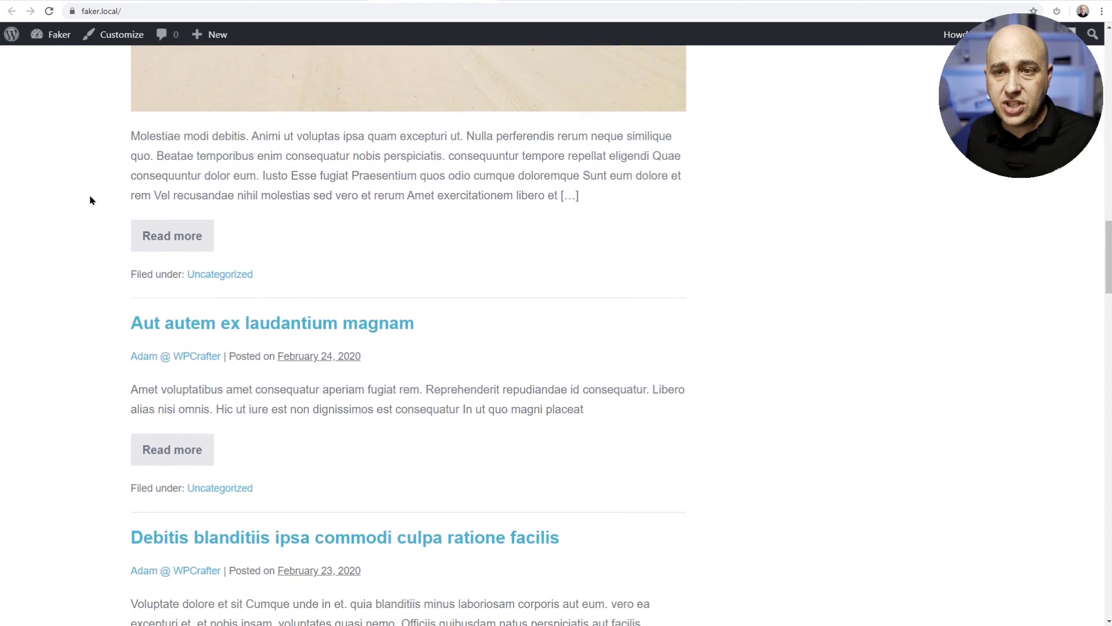
{"action": "scroll", "coordinate": [257, 81], "scroll_direction": "up", "scroll_amount": 6}
{"action": "scroll", "coordinate": [285, 162], "scroll_direction": "up", "scroll_amount": 2}
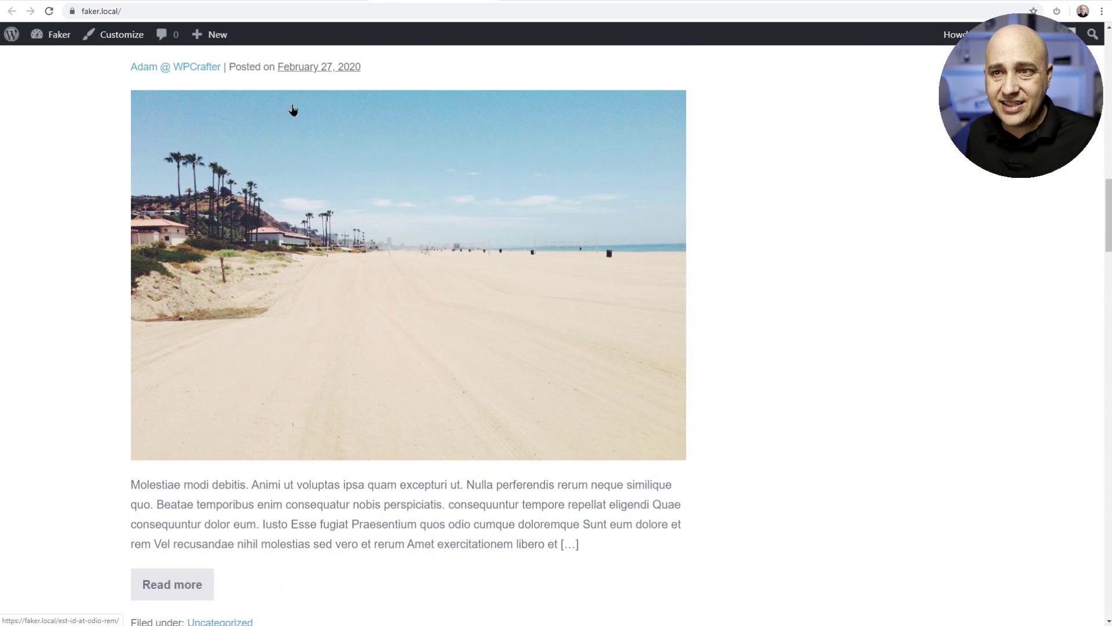
{"action": "scroll", "coordinate": [246, 168], "scroll_direction": "up", "scroll_amount": 3}
Step: Open and read the post 'Est id at odio rem'
{"action": "left_click", "coordinate": [193, 212]}
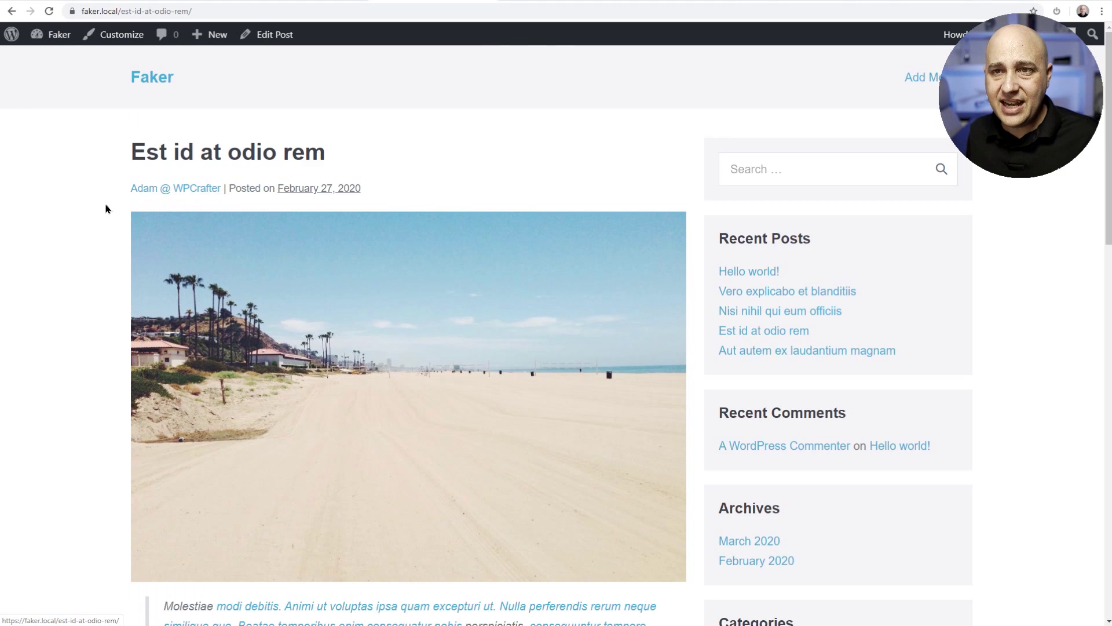
{"action": "scroll", "coordinate": [104, 206], "scroll_direction": "down", "scroll_amount": 10}
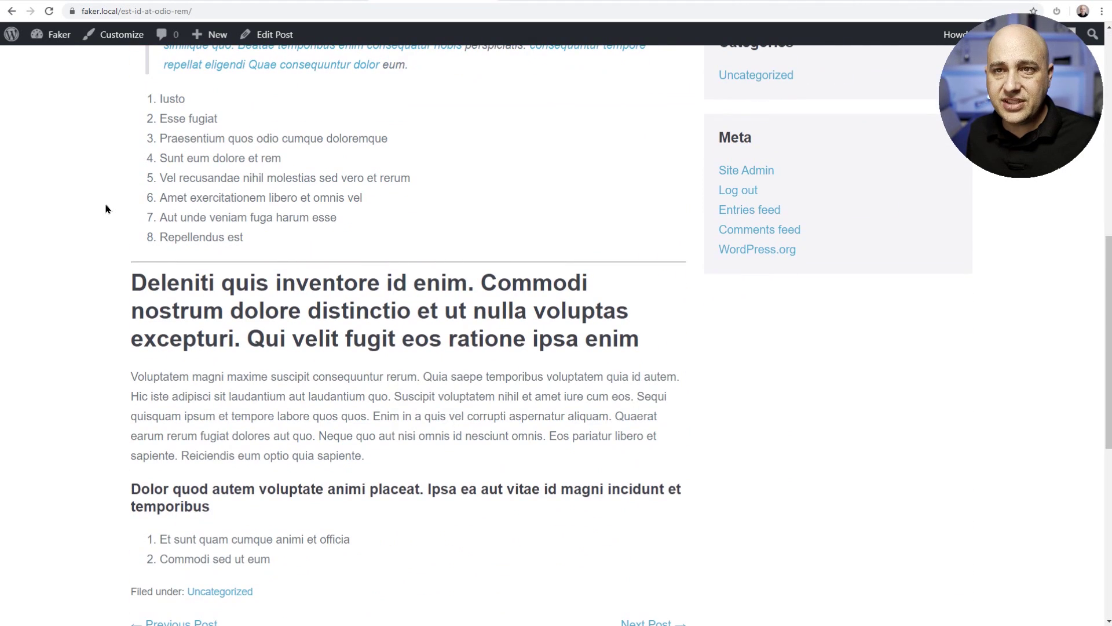
{"action": "scroll", "coordinate": [105, 209], "scroll_direction": "down", "scroll_amount": 8}
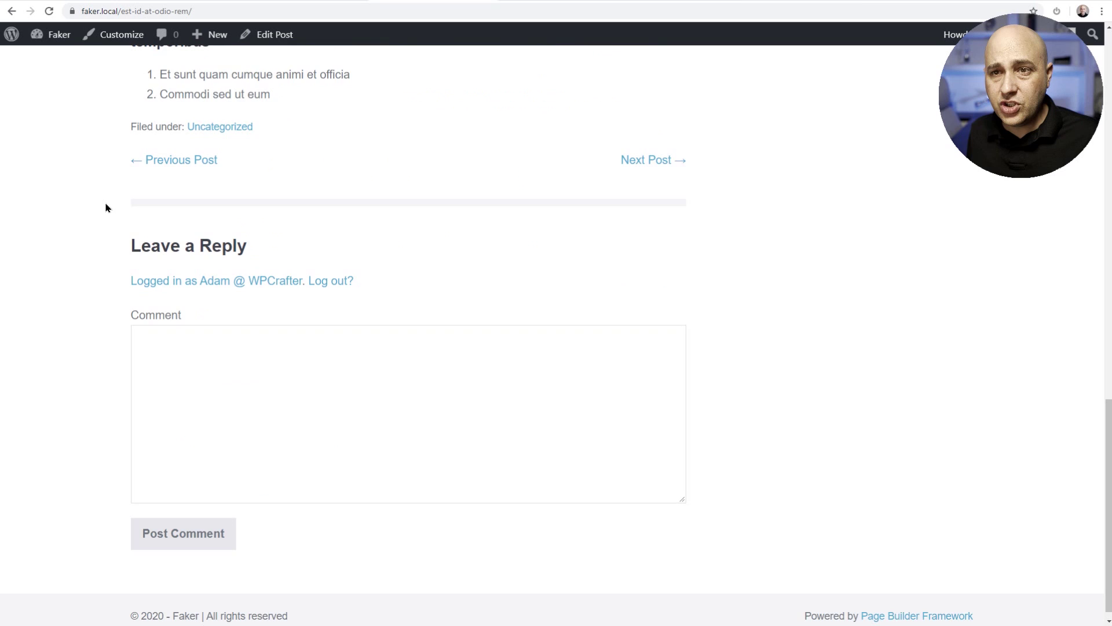
{"action": "scroll", "coordinate": [106, 208], "scroll_direction": "up", "scroll_amount": 15}
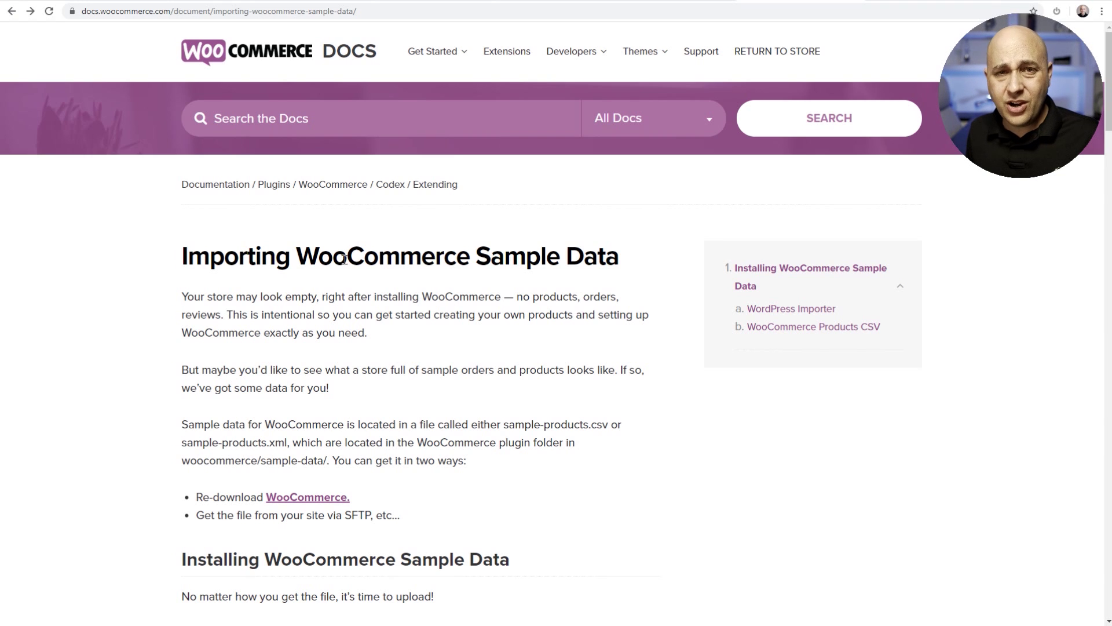
Step: Read the 'Importing WooCommerce Sample Data' guide's steps, then return to the WordPress admin
{"action": "key", "text": "alt+Left"}
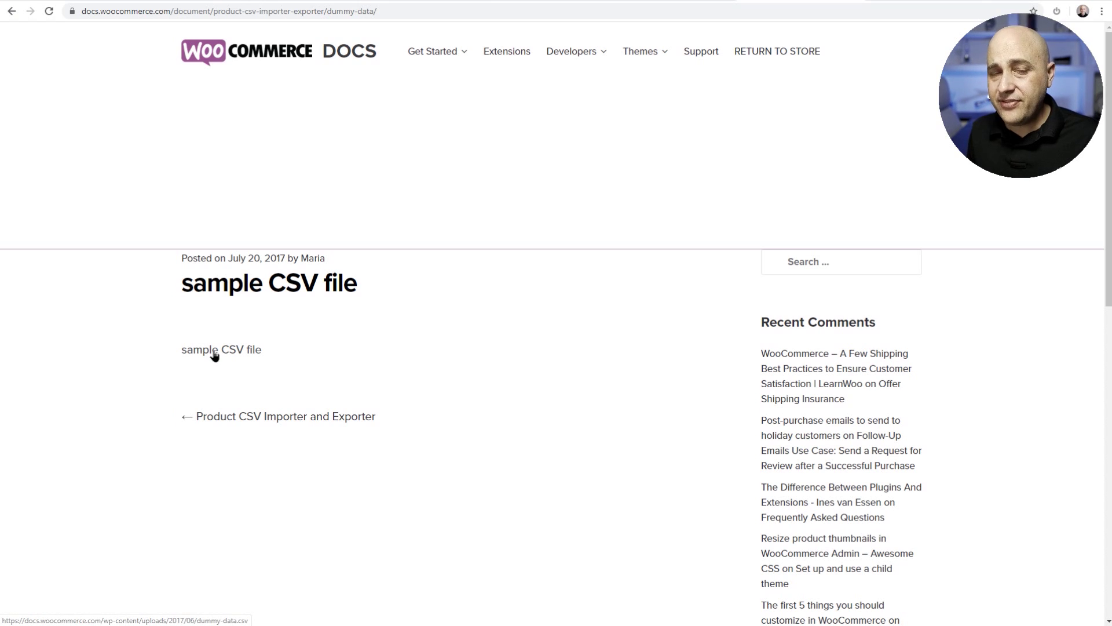
{"action": "key", "text": "alt+Left"}
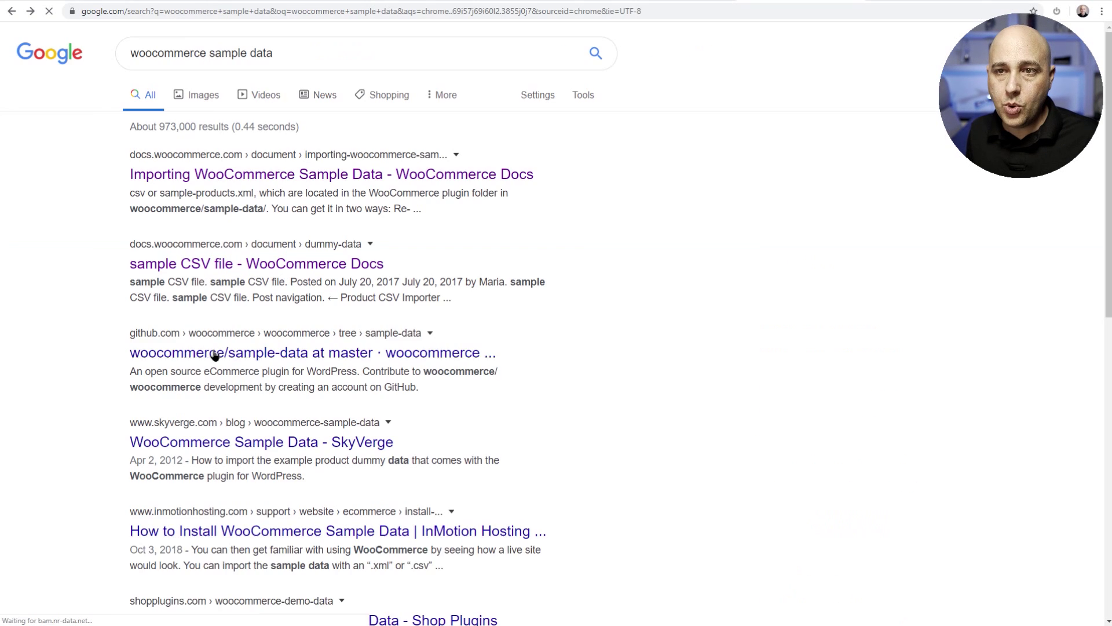
{"action": "left_click", "coordinate": [130, 176]}
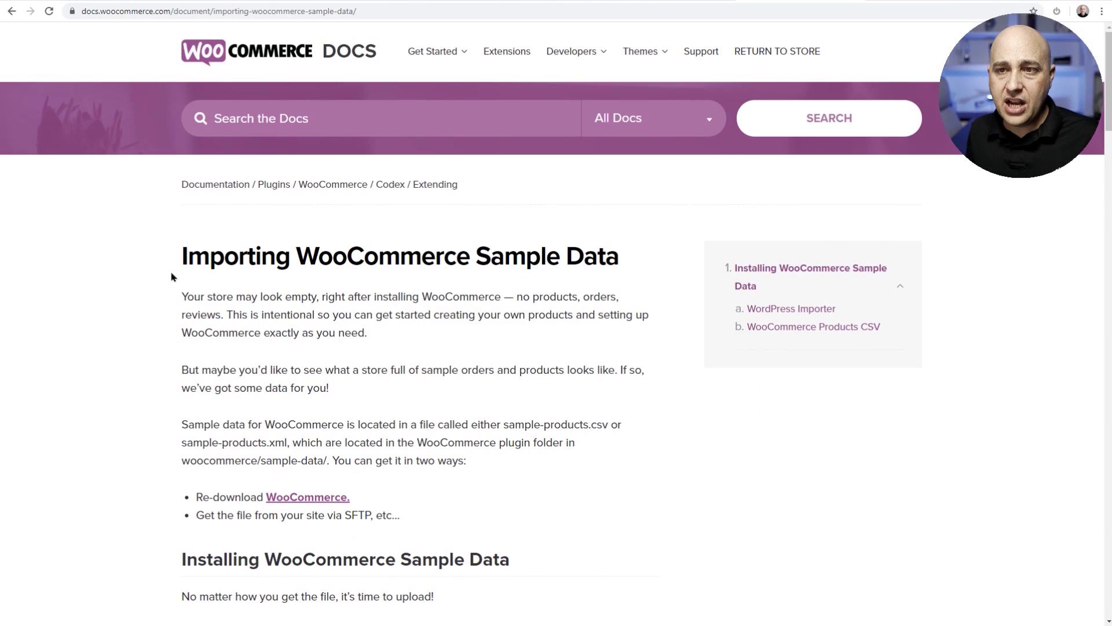
{"action": "scroll", "coordinate": [172, 275], "scroll_direction": "down", "scroll_amount": 12}
{"action": "scroll", "coordinate": [172, 276], "scroll_direction": "down", "scroll_amount": 3}
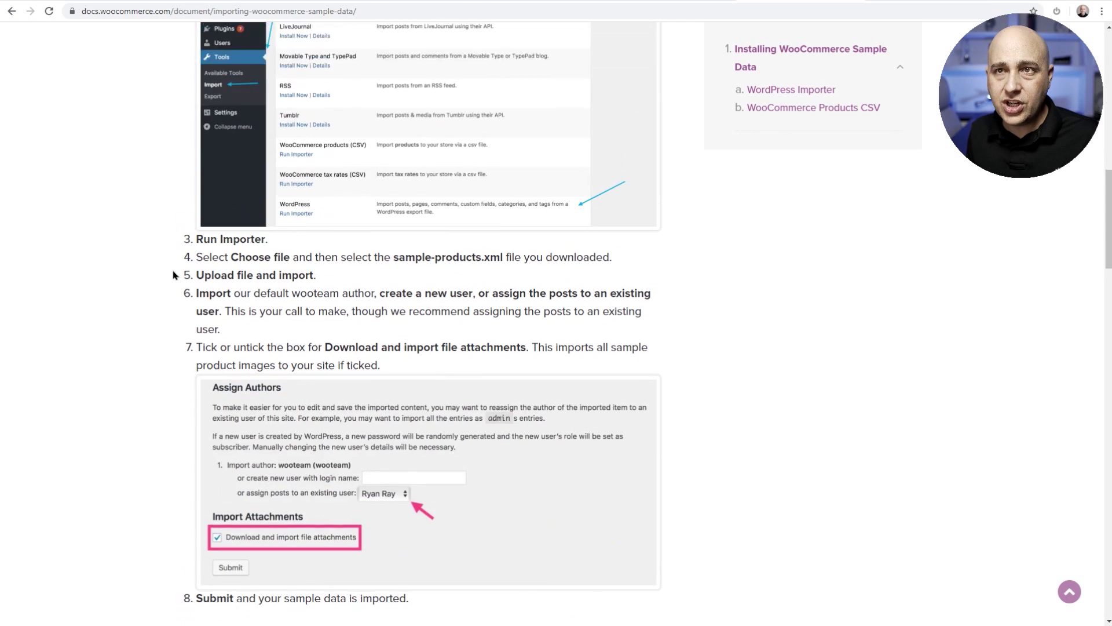
{"action": "scroll", "coordinate": [232, 232], "scroll_direction": "up", "scroll_amount": 15}
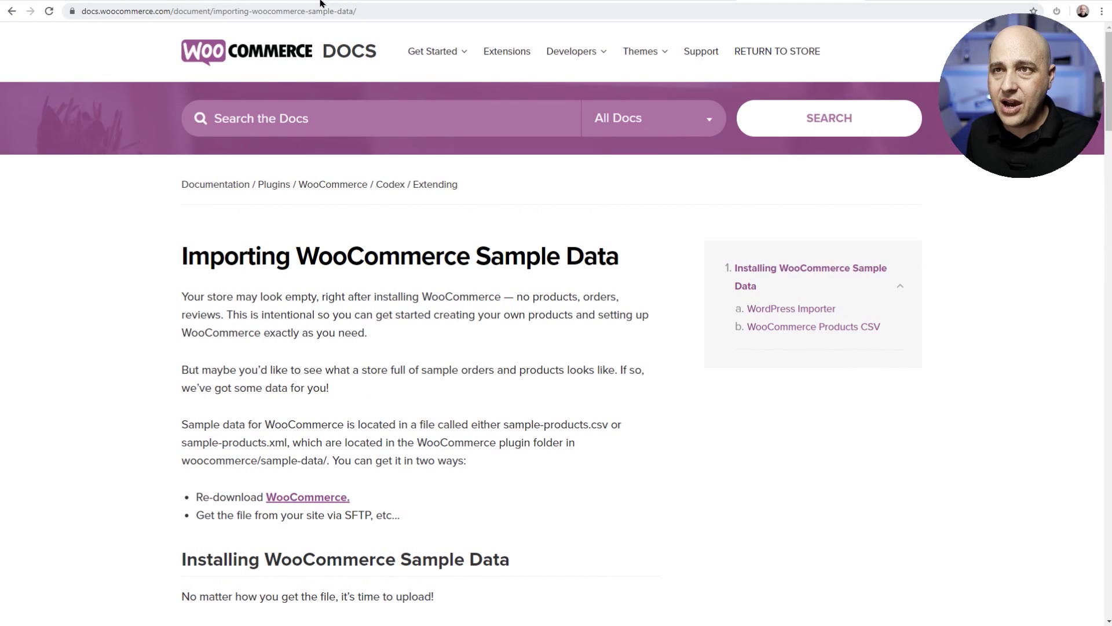
{"action": "left_click", "coordinate": [323, 1]}
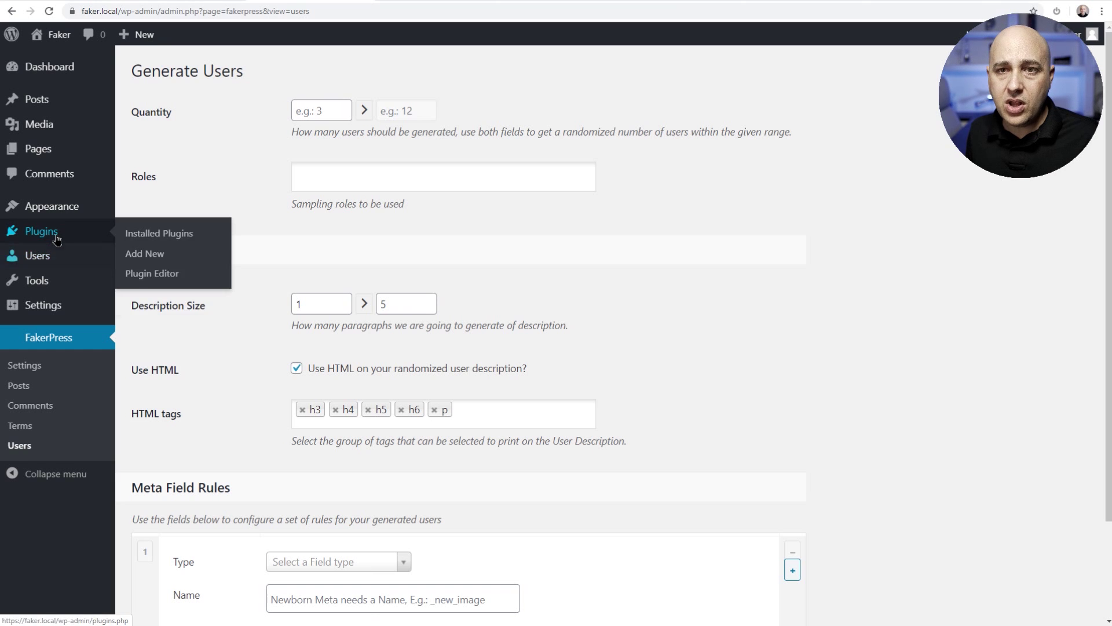
Step: Activate WooCommerce, then find the WooCommerce products (CSV) importer under Tools > Import
{"action": "left_click", "coordinate": [25, 233]}
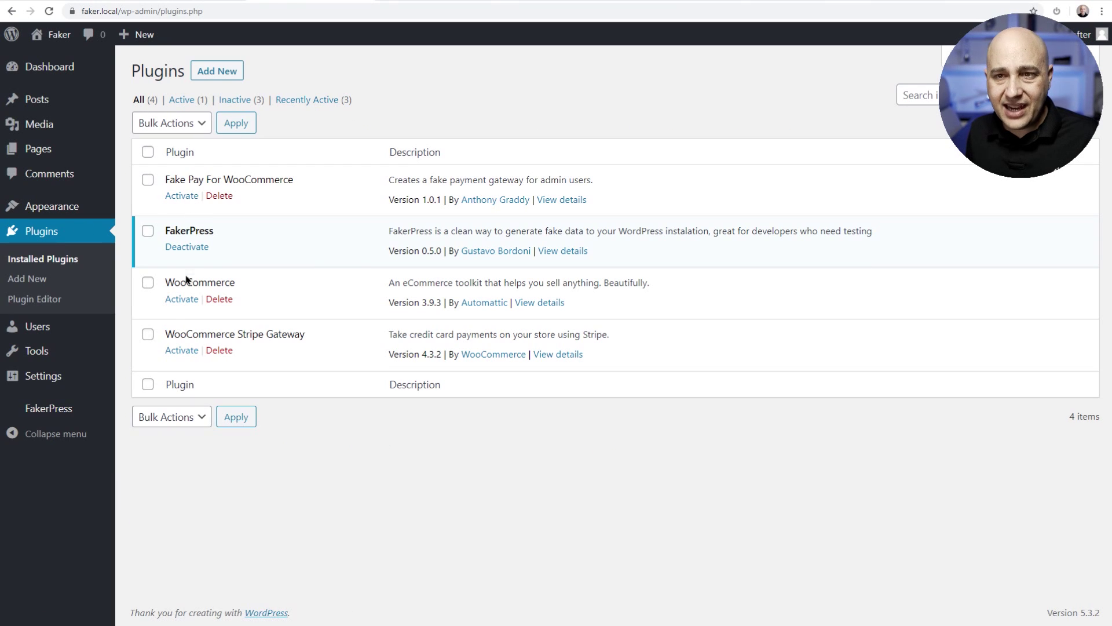
{"action": "left_click", "coordinate": [179, 300]}
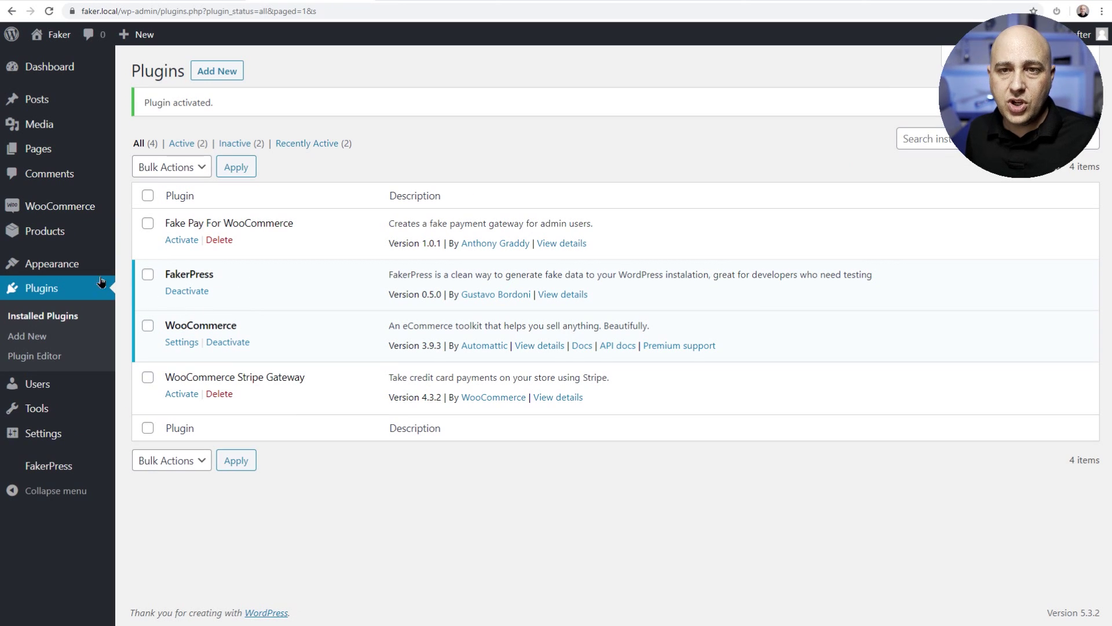
{"action": "mouse_move", "coordinate": [38, 413]}
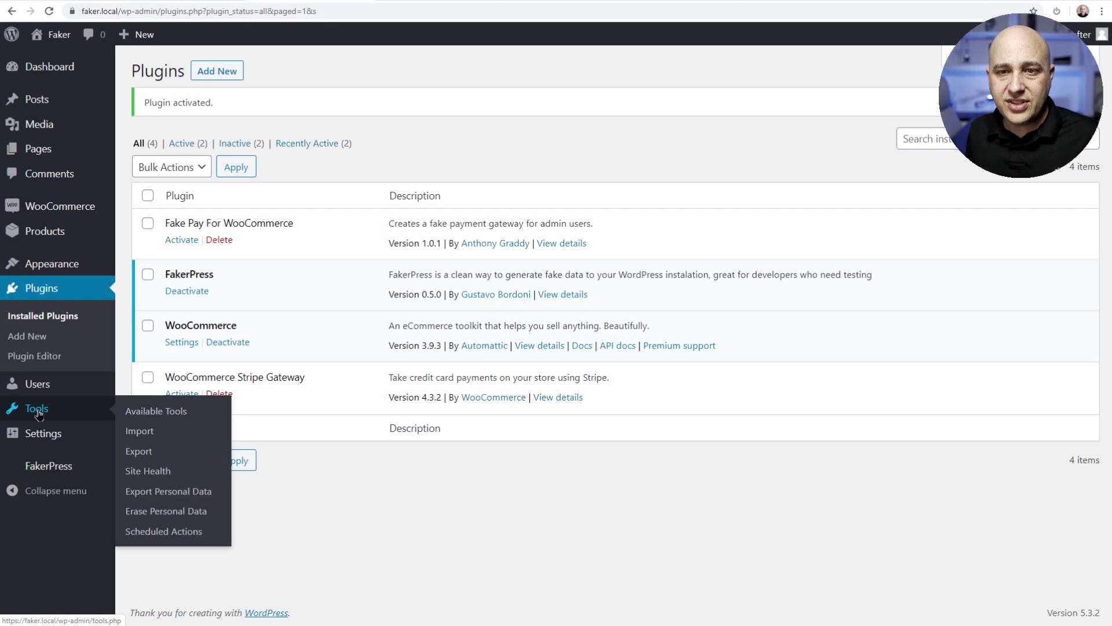
{"action": "left_click", "coordinate": [149, 437]}
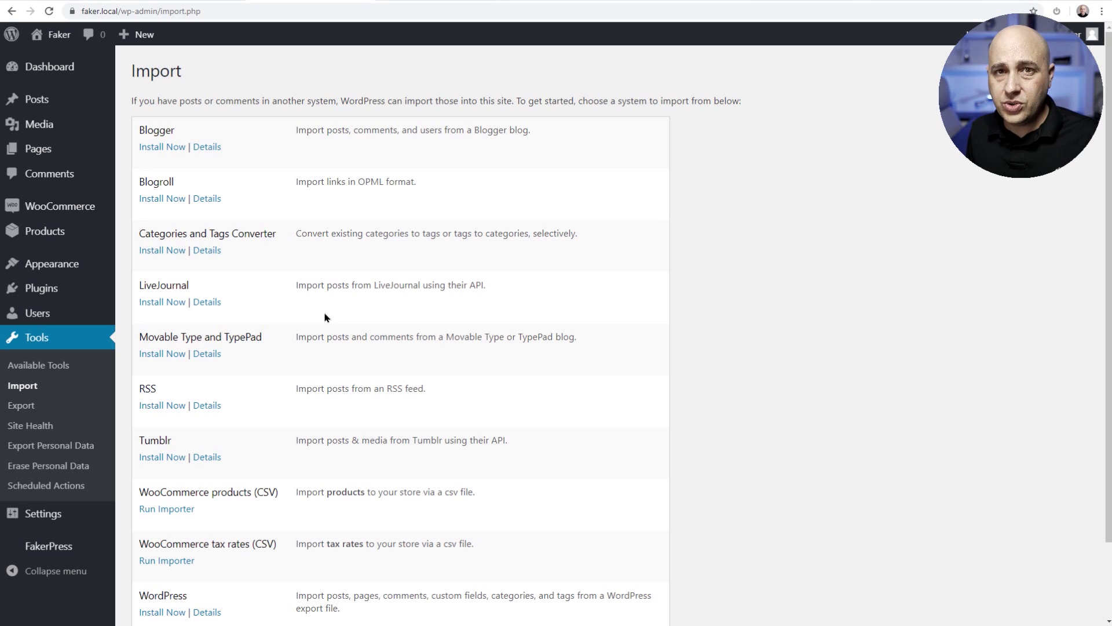
{"action": "scroll", "coordinate": [325, 318], "scroll_direction": "down", "scroll_amount": 3}
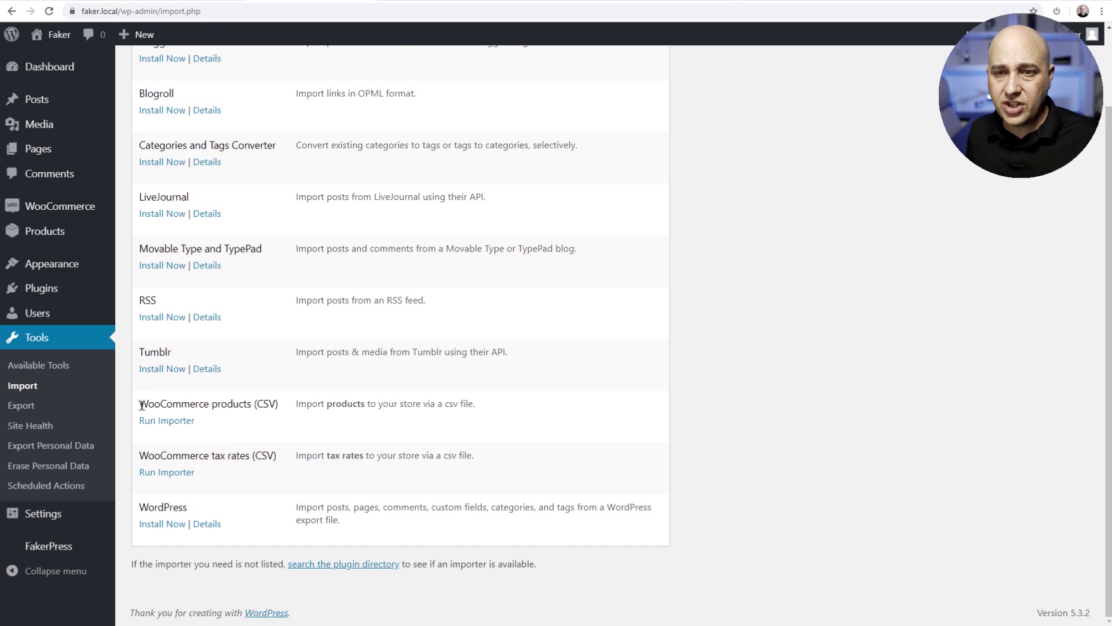
{"action": "left_click_drag", "start_coordinate": [141, 406], "coordinate": [279, 406]}
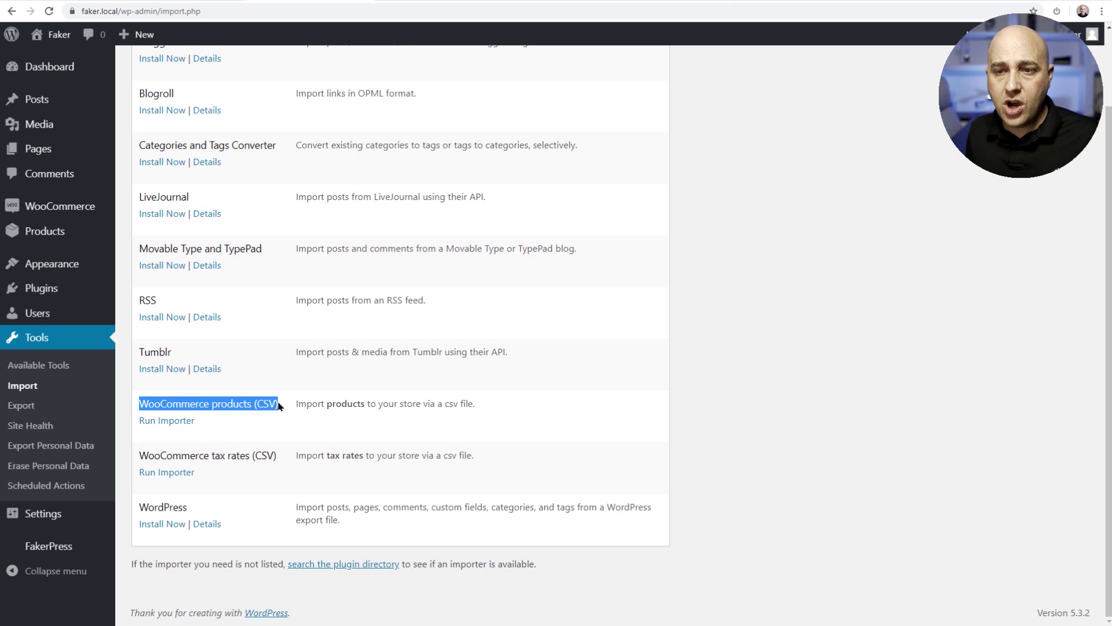
Step: Import dummy-data.csv with the default column mapping, bringing in 28 products
{"action": "left_click", "coordinate": [169, 420]}
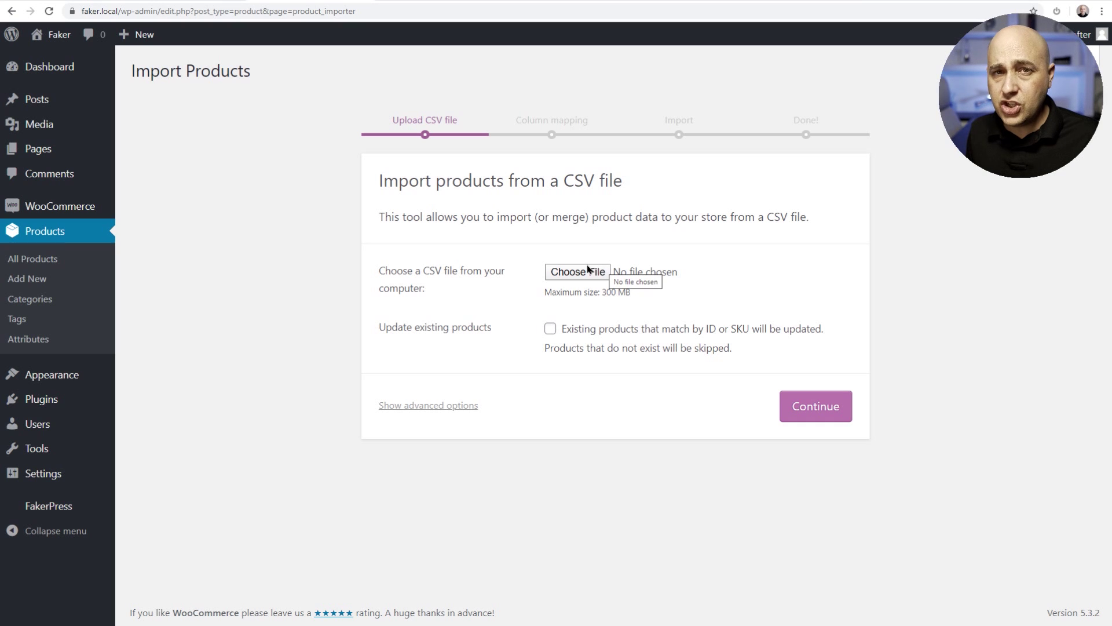
{"action": "left_click", "coordinate": [588, 268]}
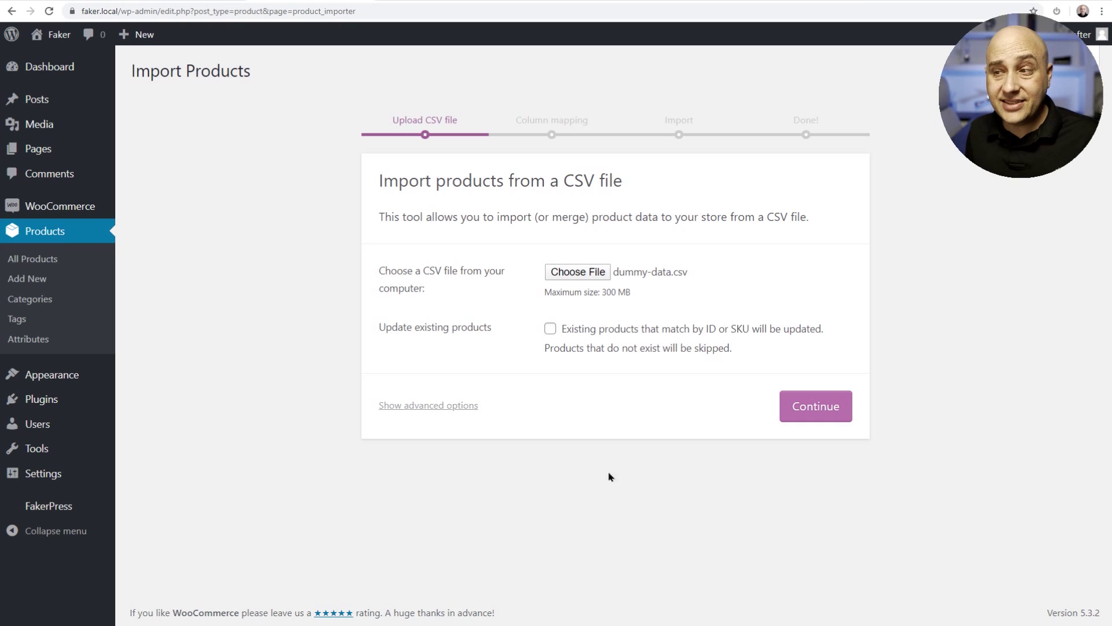
{"action": "left_click", "coordinate": [808, 405]}
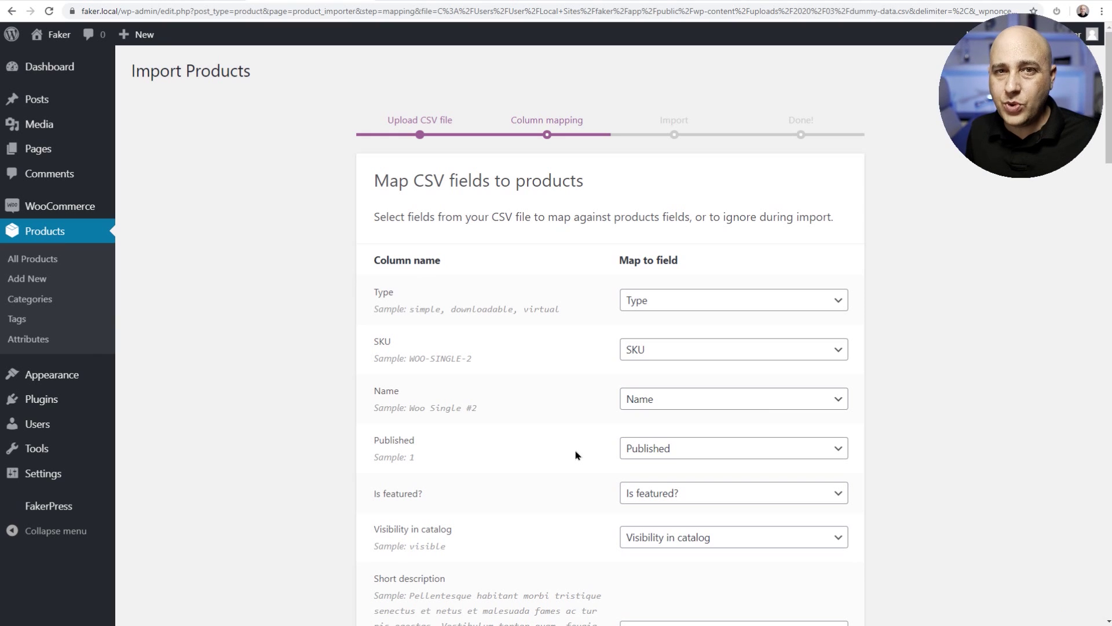
{"action": "scroll", "coordinate": [575, 455], "scroll_direction": "down", "scroll_amount": 3}
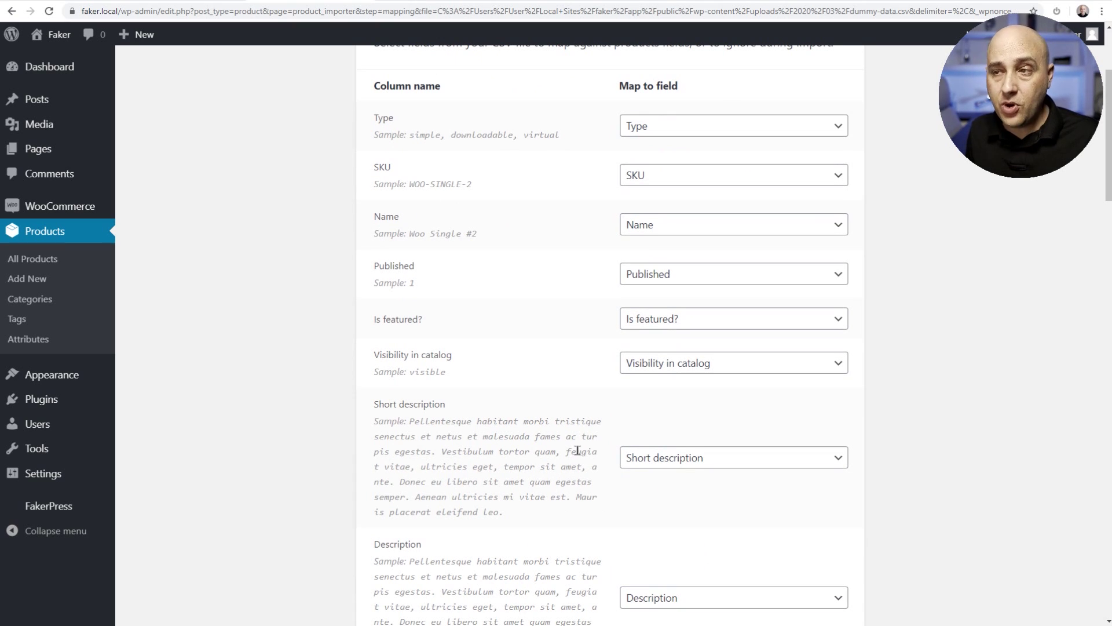
{"action": "scroll", "coordinate": [577, 450], "scroll_direction": "up", "scroll_amount": 1}
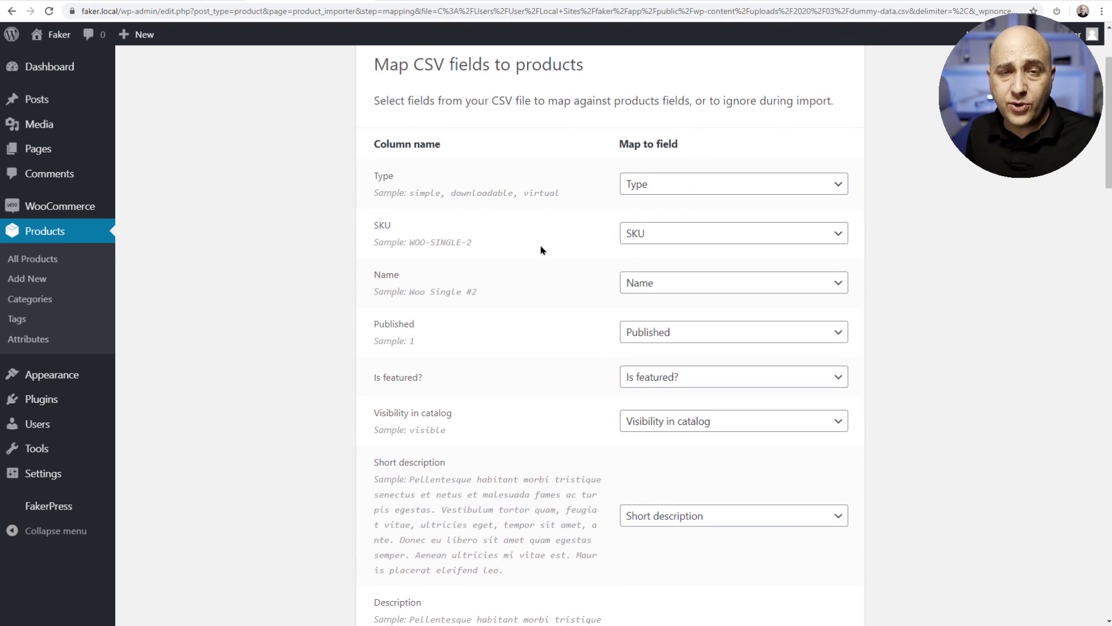
{"action": "scroll", "coordinate": [550, 312], "scroll_direction": "down", "scroll_amount": 15}
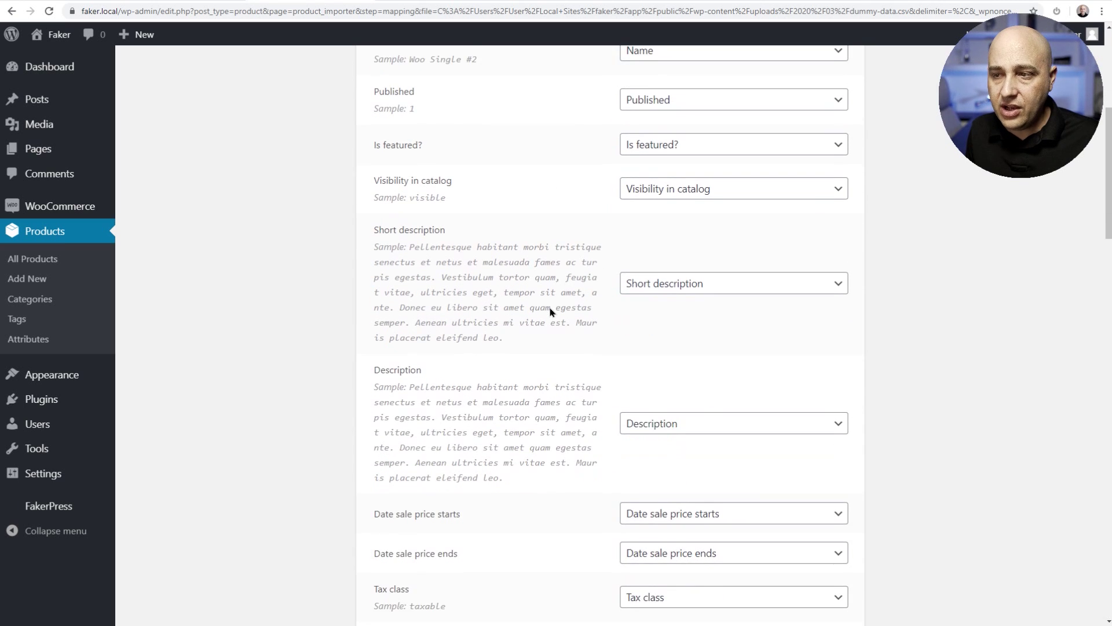
{"action": "scroll", "coordinate": [551, 313], "scroll_direction": "down", "scroll_amount": 15}
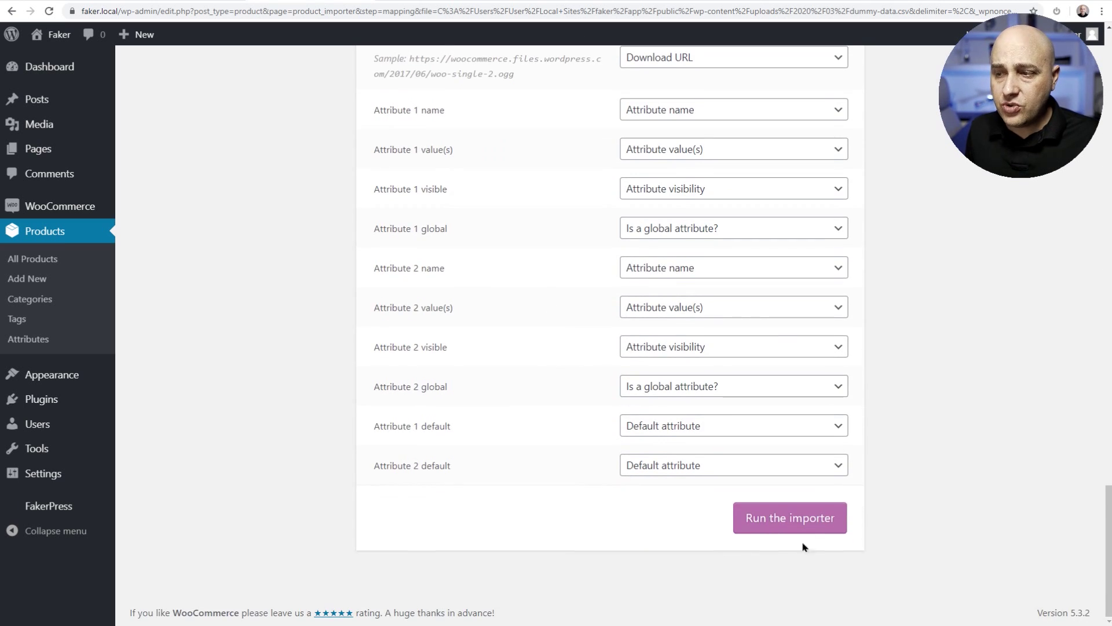
{"action": "left_click", "coordinate": [812, 529]}
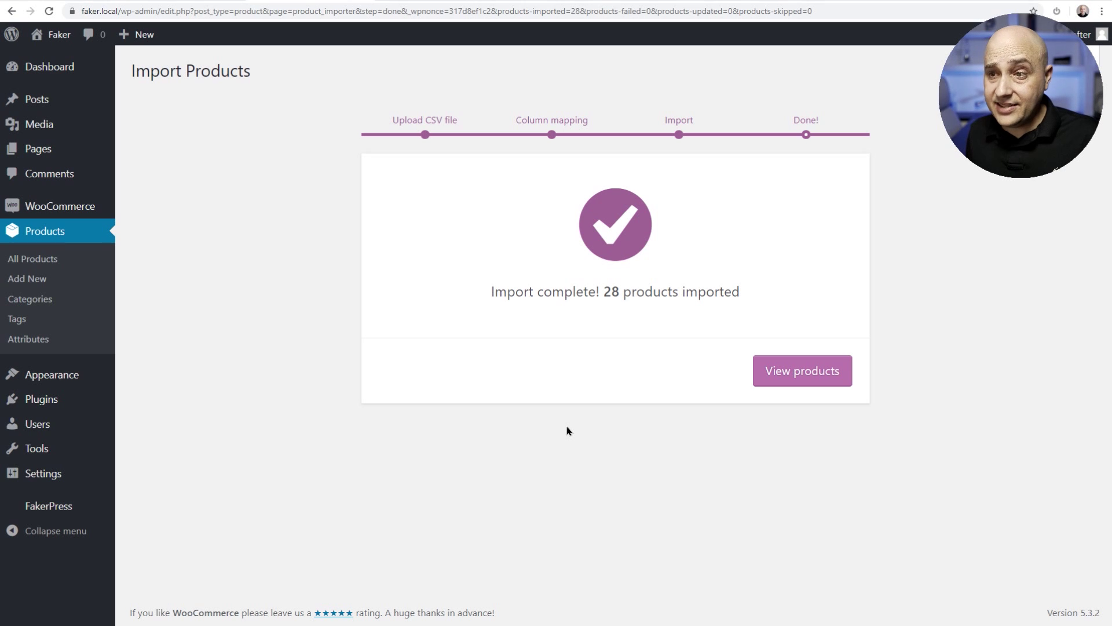
Step: Review the 28 imported products listed after the WooCommerce import
{"action": "left_click_drag", "start_coordinate": [605, 290], "coordinate": [786, 298]}
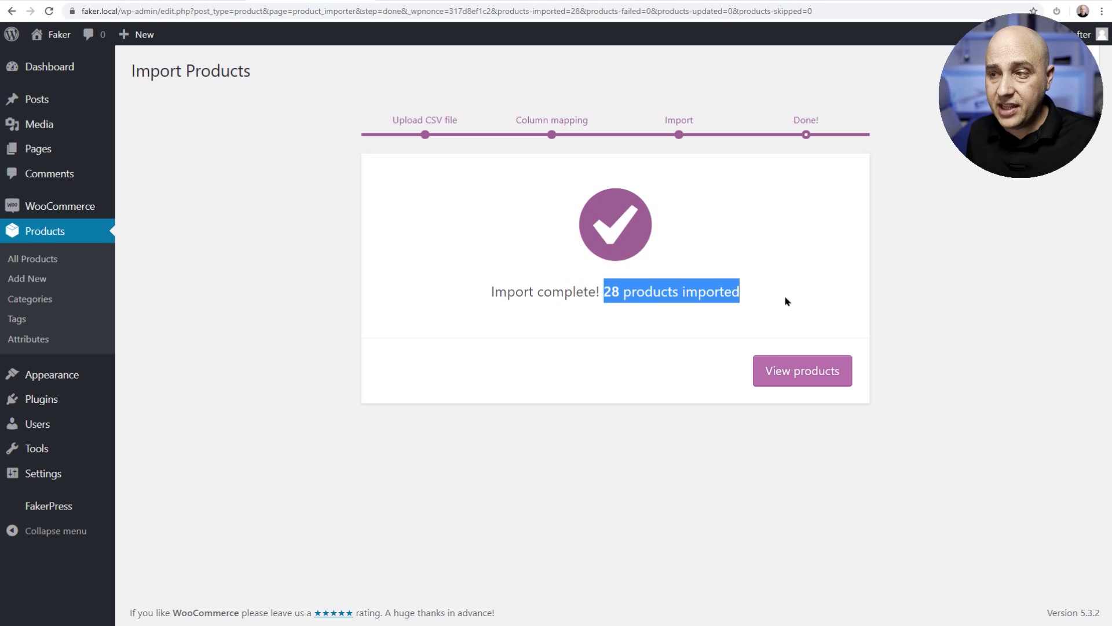
{"action": "left_click", "coordinate": [800, 369]}
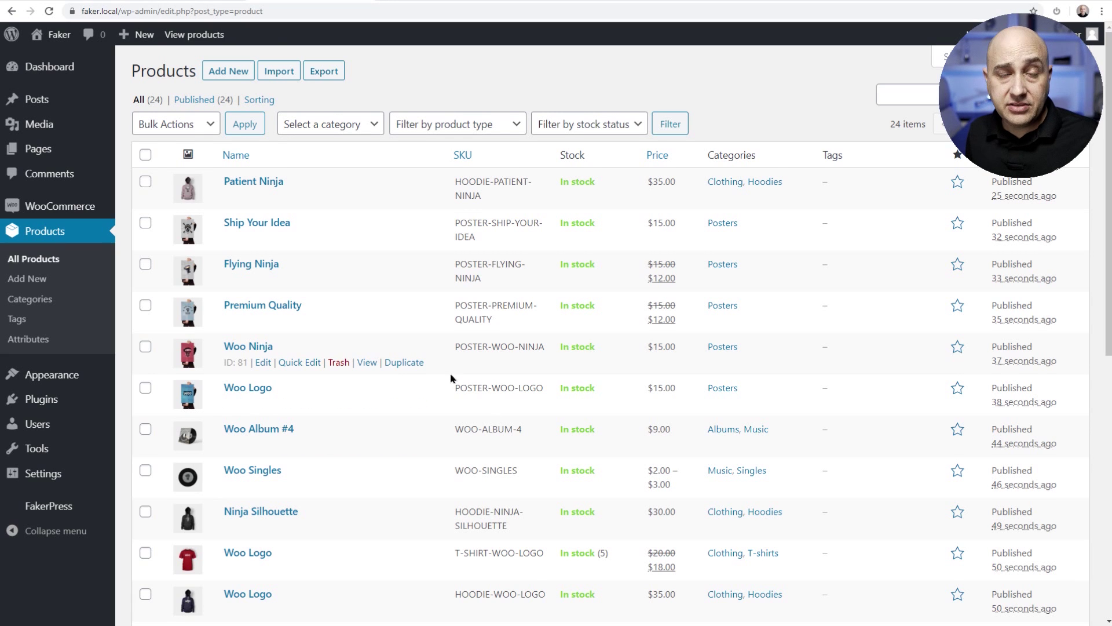
{"action": "scroll", "coordinate": [452, 377], "scroll_direction": "down", "scroll_amount": 3}
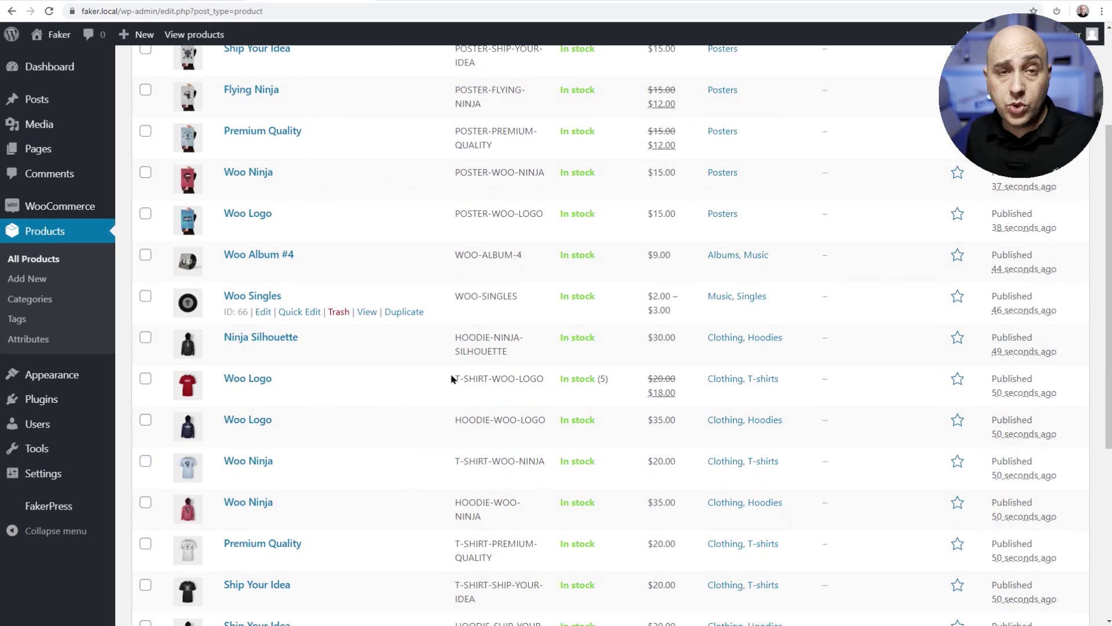
{"action": "scroll", "coordinate": [452, 378], "scroll_direction": "down", "scroll_amount": 5}
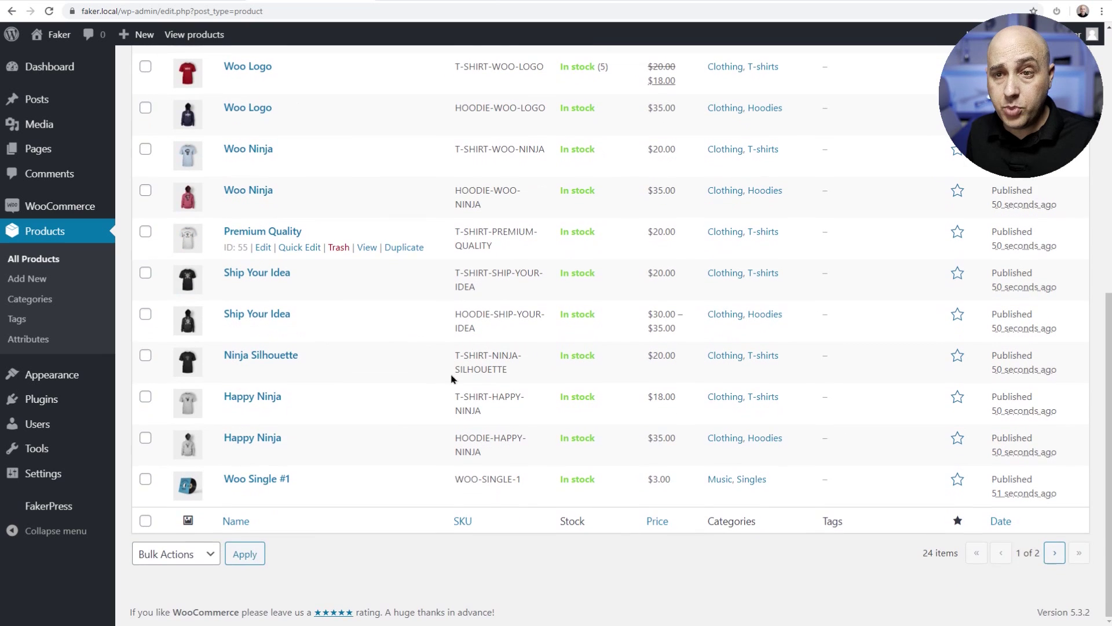
{"action": "scroll", "coordinate": [452, 378], "scroll_direction": "up", "scroll_amount": 8}
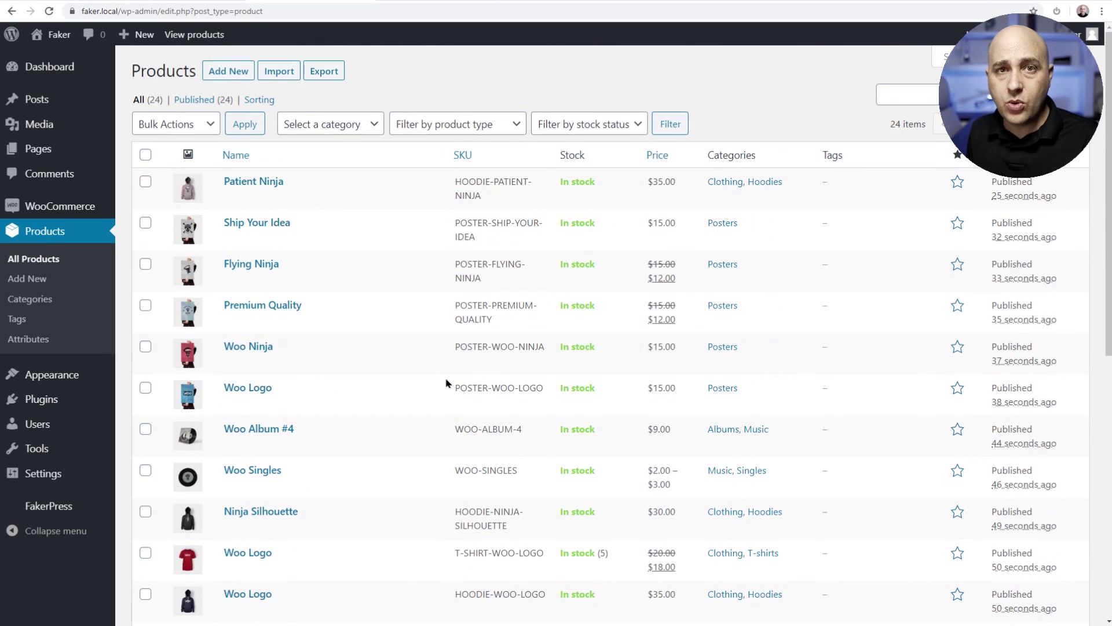
Step: Open the Patient Ninja product and view its $35.00 page on the storefront
{"action": "left_click", "coordinate": [267, 182]}
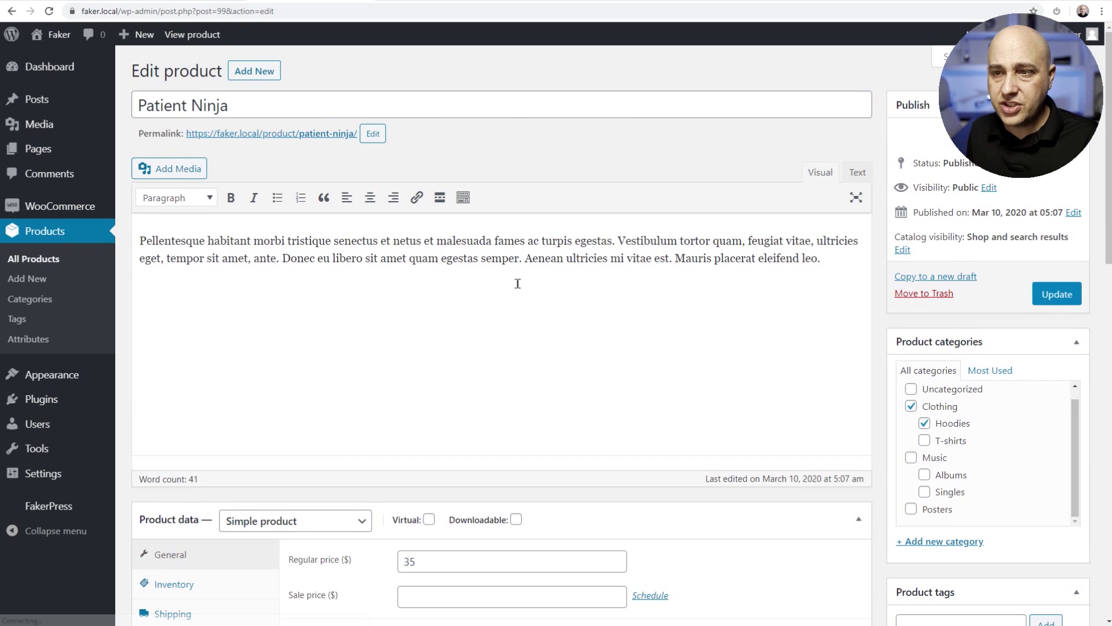
{"action": "scroll", "coordinate": [518, 283], "scroll_direction": "down", "scroll_amount": 12}
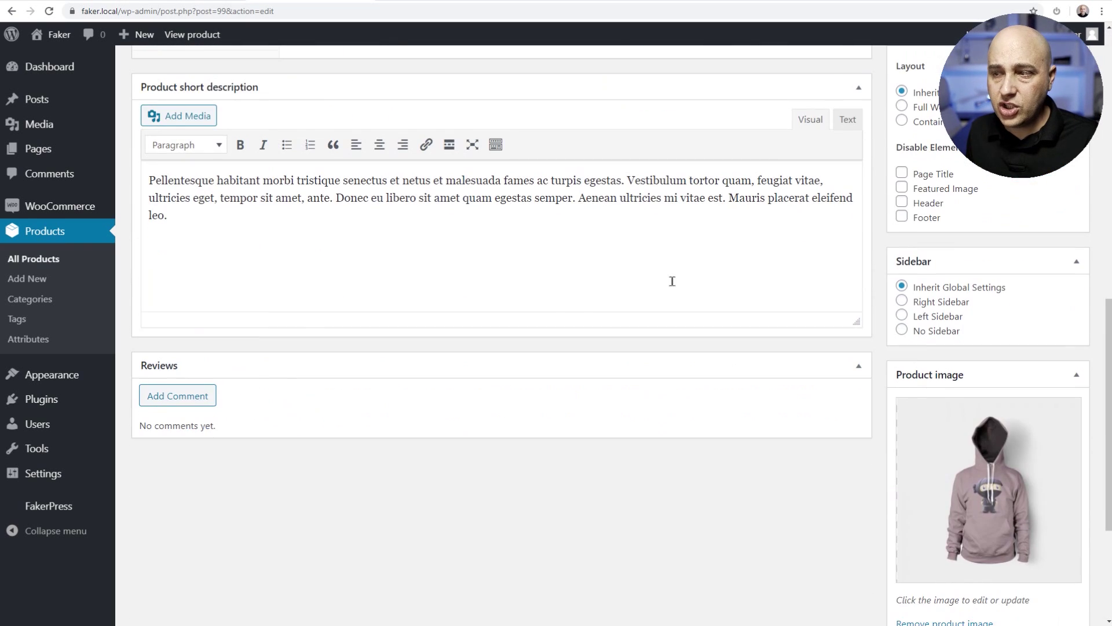
{"action": "scroll", "coordinate": [565, 307], "scroll_direction": "up", "scroll_amount": 12}
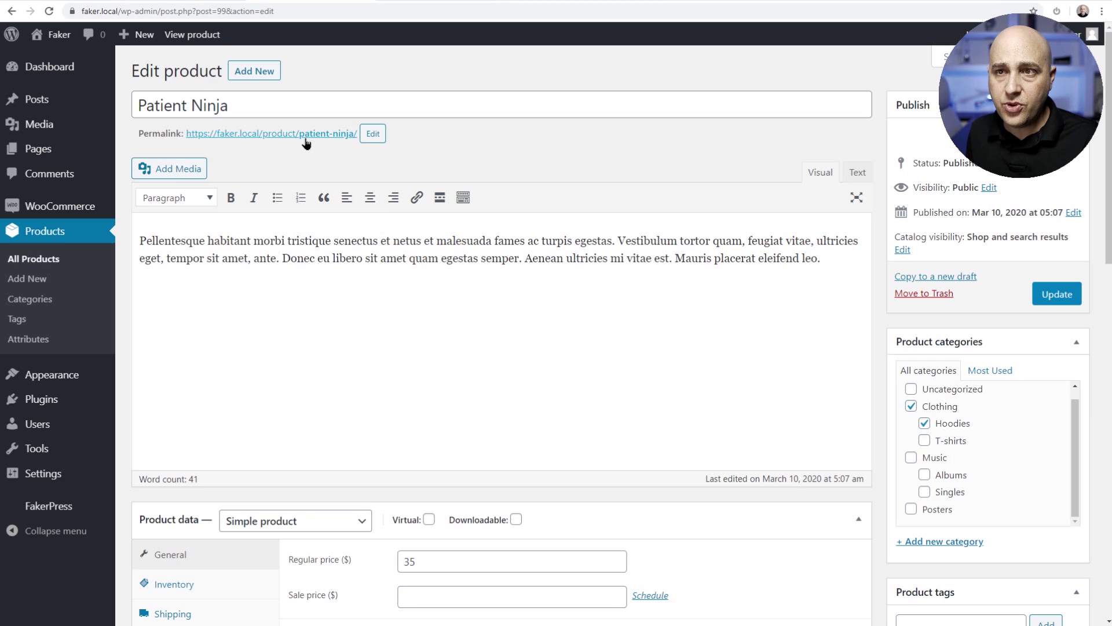
{"action": "left_click", "coordinate": [305, 139]}
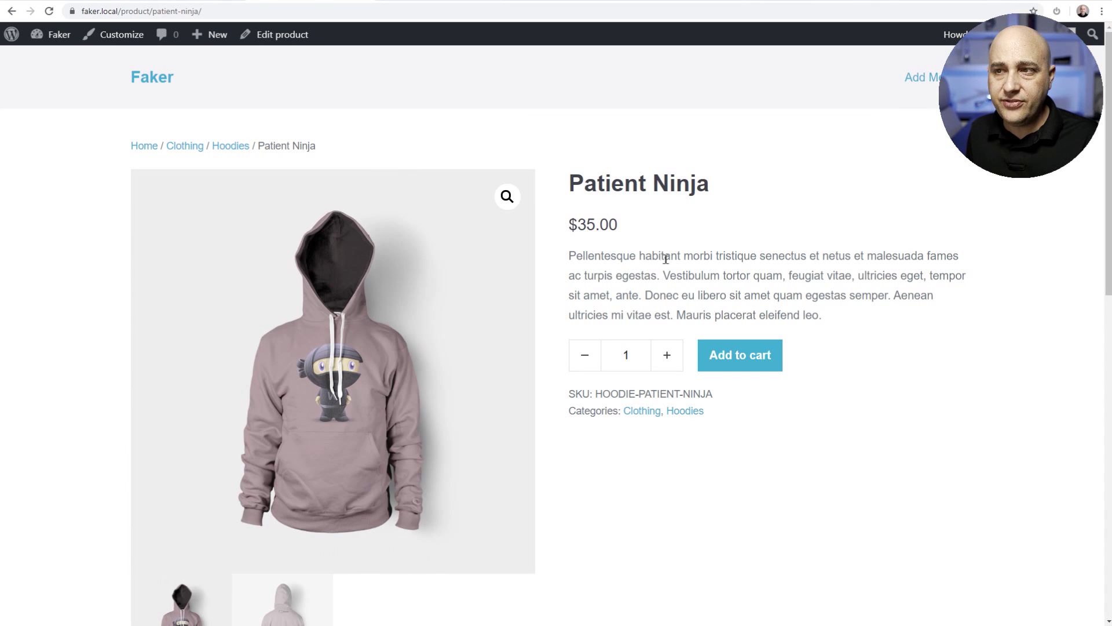
{"action": "scroll", "coordinate": [673, 272], "scroll_direction": "down", "scroll_amount": 12}
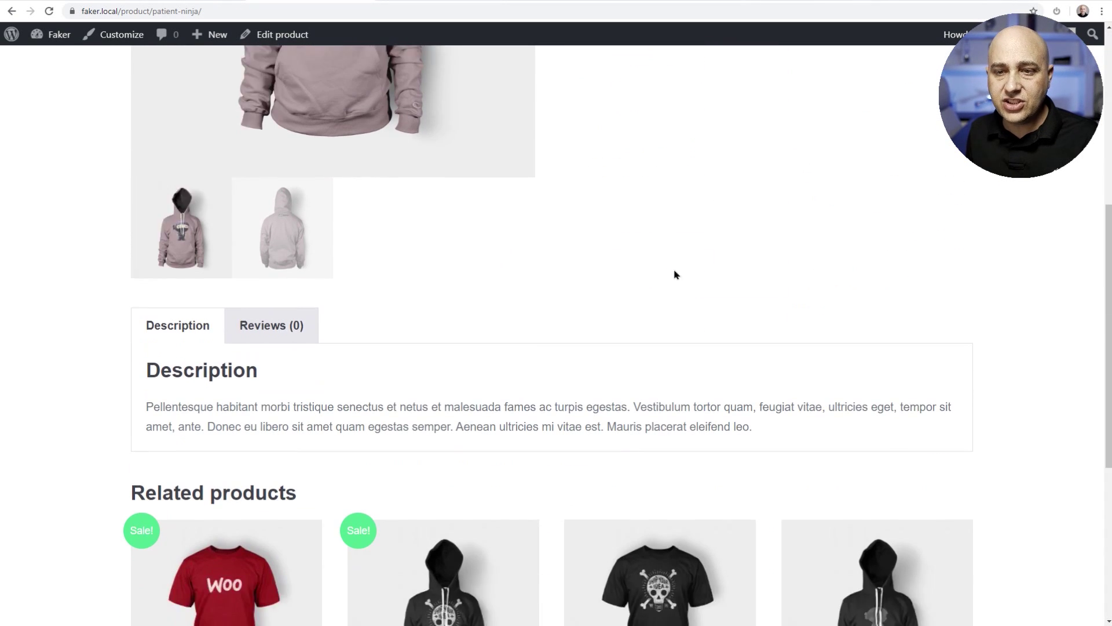
{"action": "scroll", "coordinate": [673, 276], "scroll_direction": "up", "scroll_amount": 15}
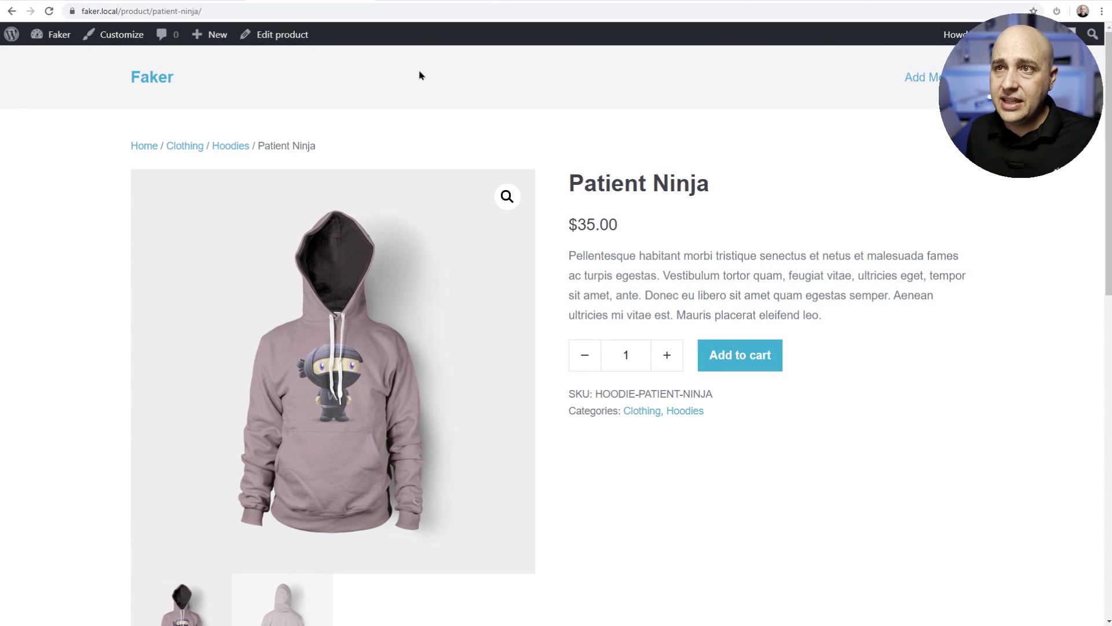
Step: Activate the Fake Pay For WooCommerce plugin from the installed Plugins list
{"action": "mouse_move", "coordinate": [49, 36]}
{"action": "left_click", "coordinate": [48, 60]}
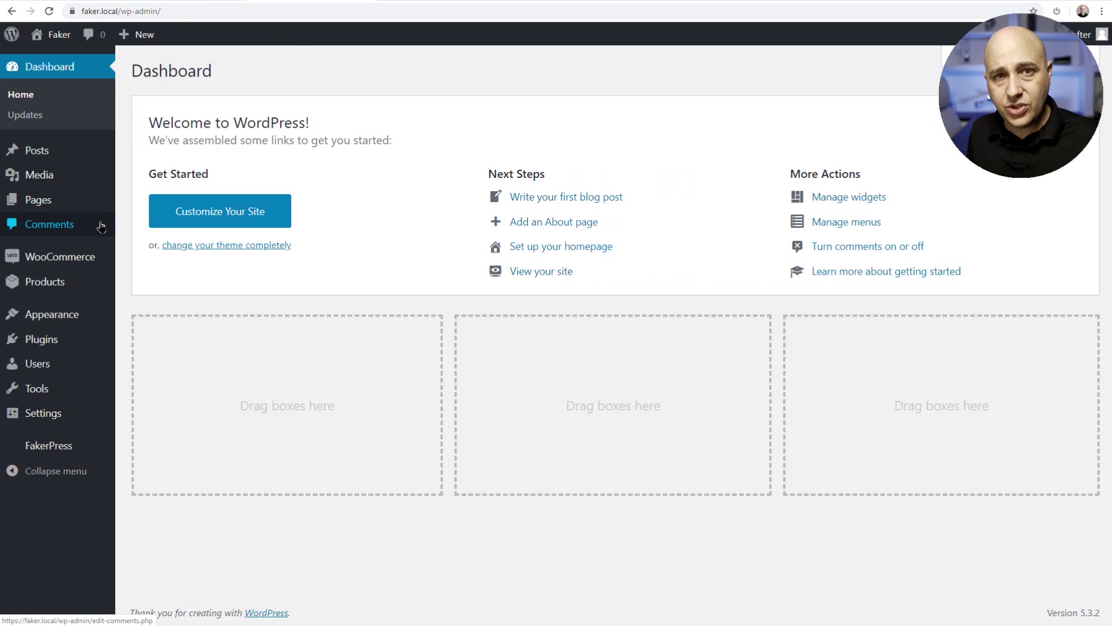
{"action": "mouse_move", "coordinate": [61, 343]}
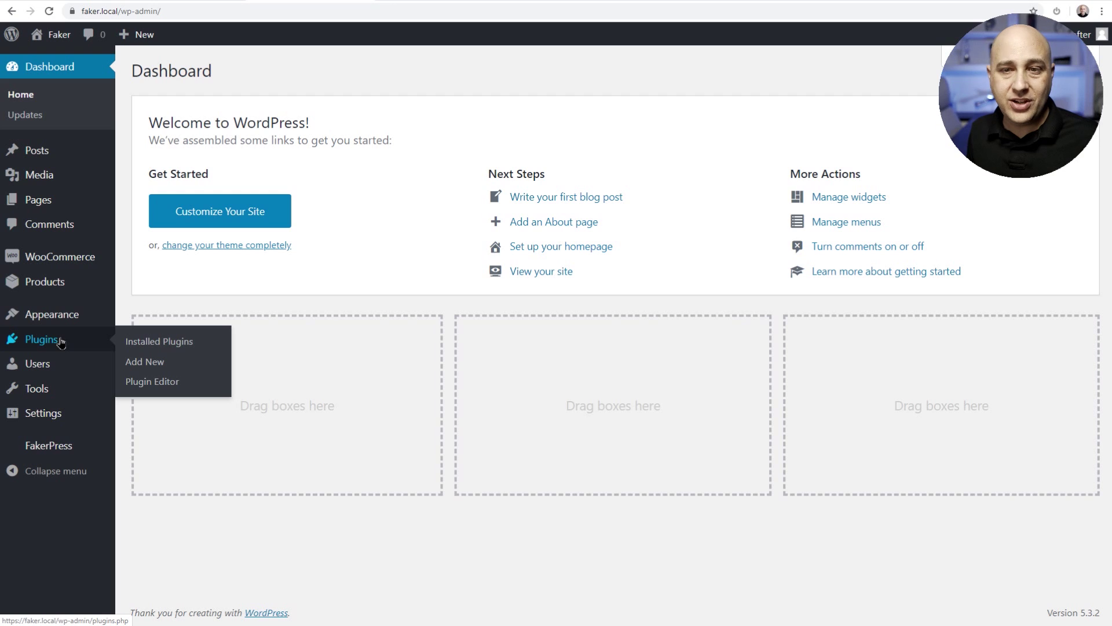
{"action": "left_click", "coordinate": [62, 342]}
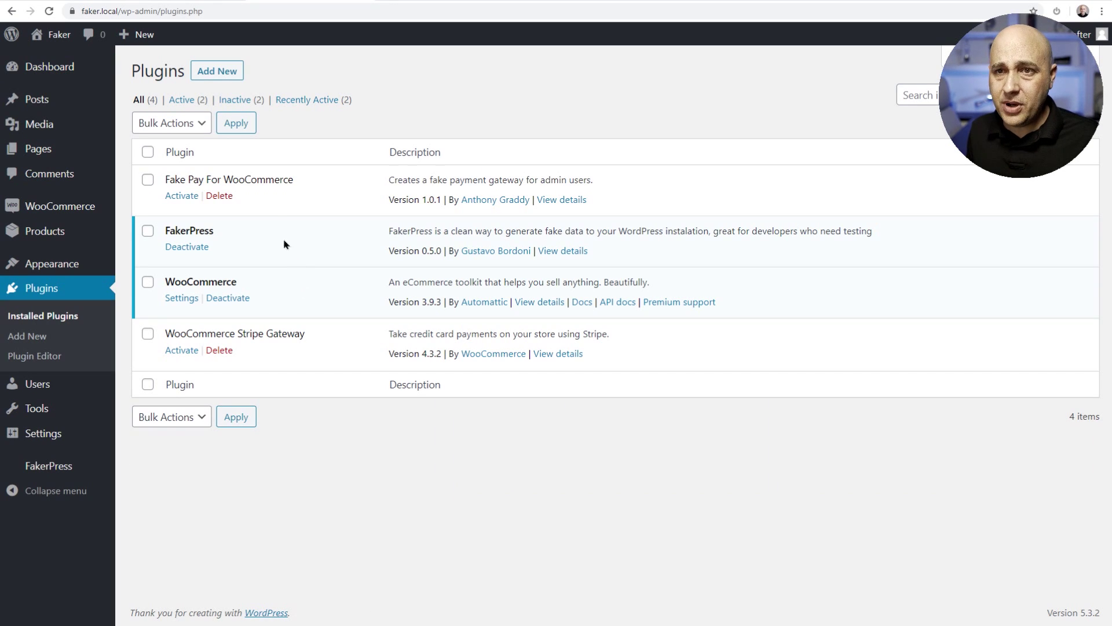
{"action": "left_click_drag", "start_coordinate": [165, 180], "coordinate": [307, 184]}
{"action": "left_click", "coordinate": [177, 196]}
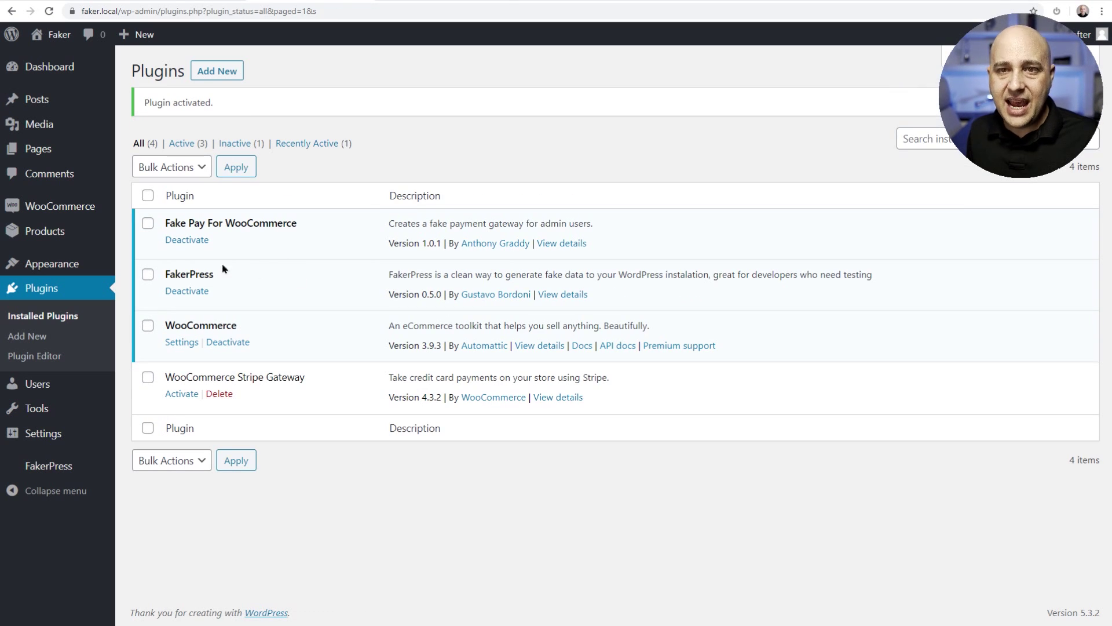
{"action": "mouse_move", "coordinate": [78, 208]}
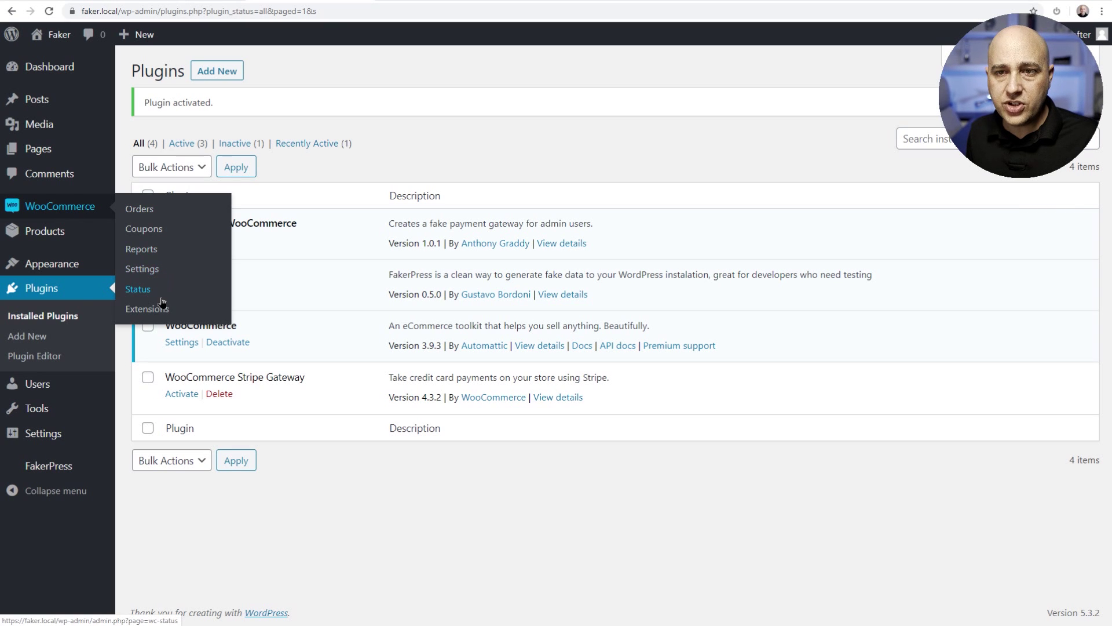
Step: Switch Fake Pay on under WooCommerce Payments and open its Fake Pay setup page
{"action": "left_click", "coordinate": [154, 269]}
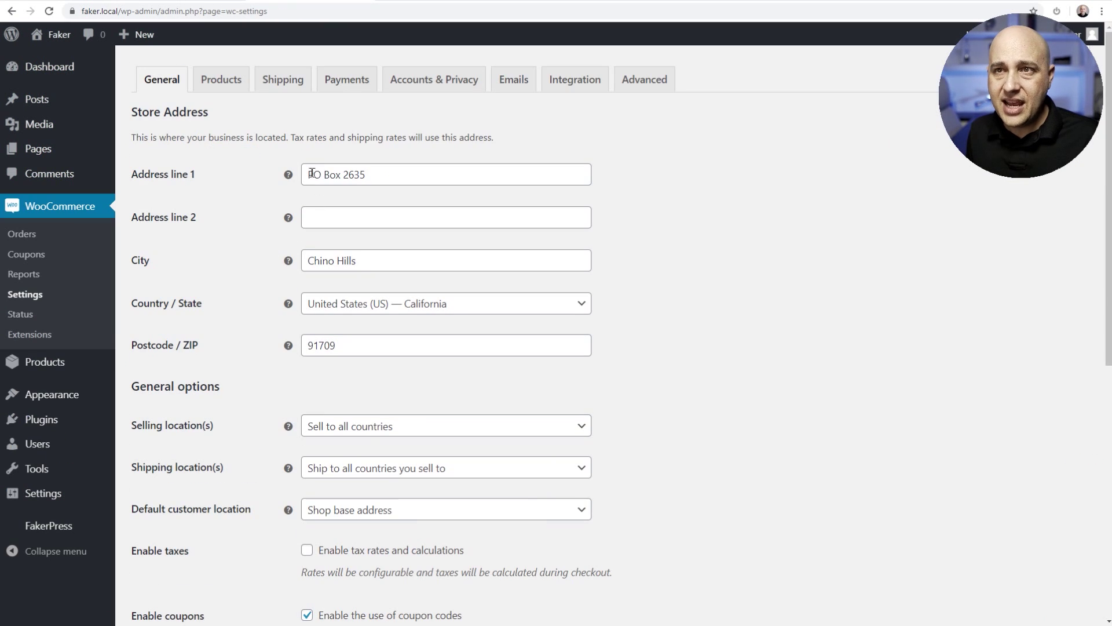
{"action": "left_click", "coordinate": [338, 85]}
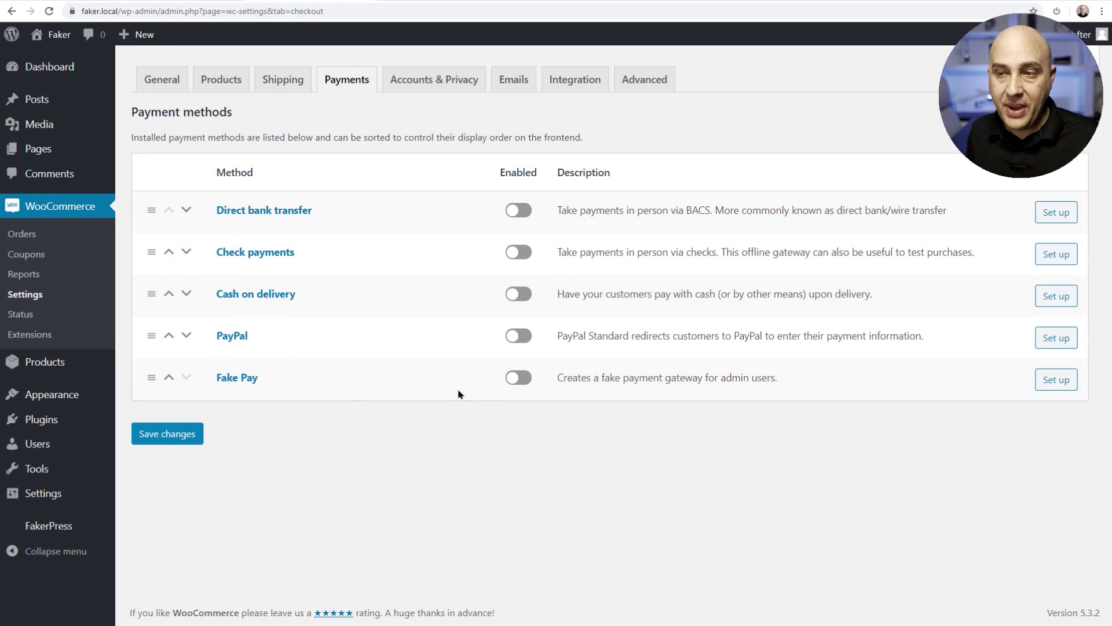
{"action": "left_click", "coordinate": [512, 379]}
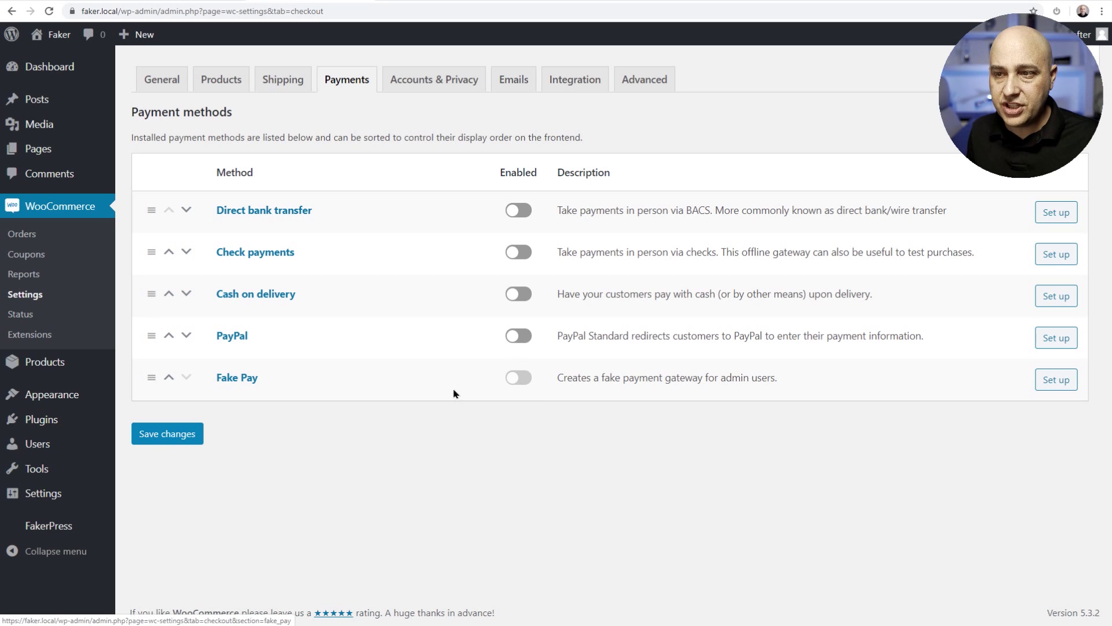
{"action": "left_click", "coordinate": [1059, 379]}
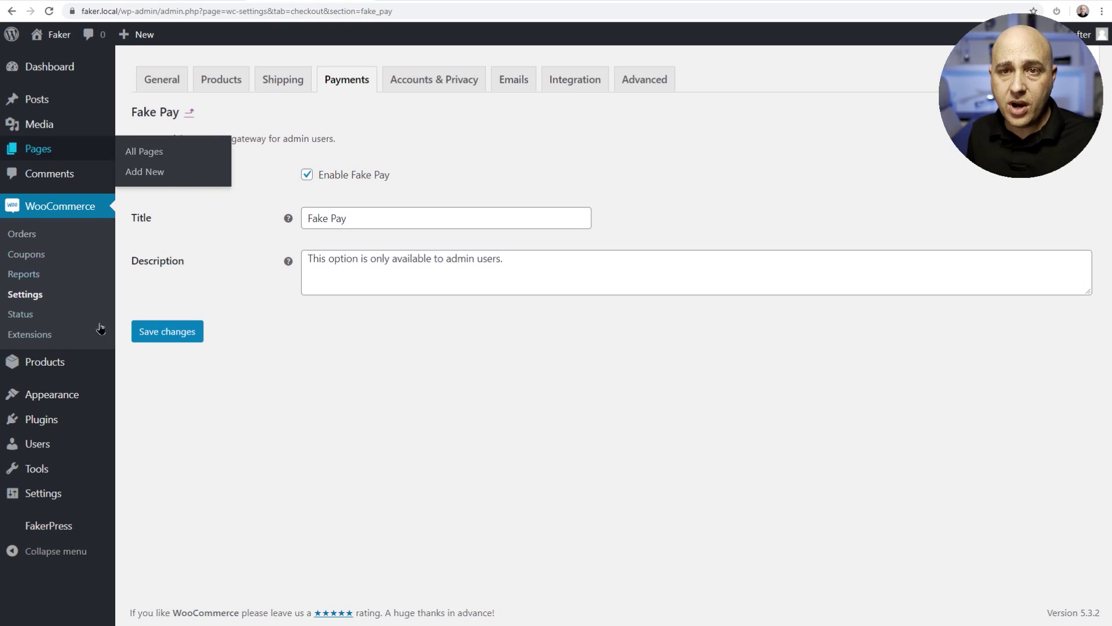
Step: Add the Patient Ninja hoodie to the cart from its storefront product page
{"action": "left_click", "coordinate": [44, 360]}
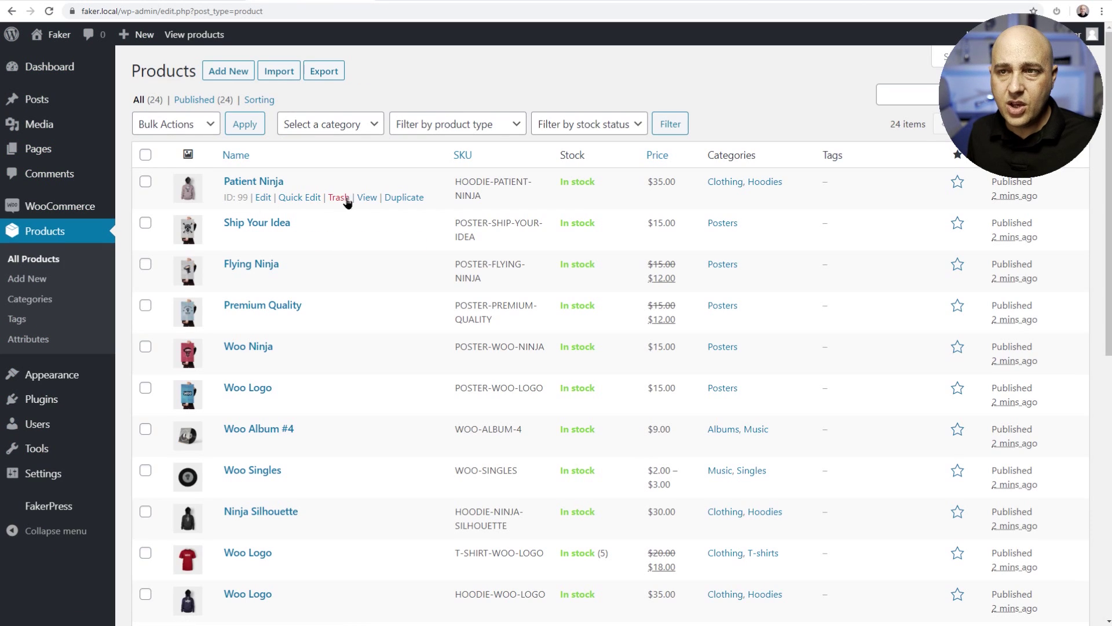
{"action": "left_click", "coordinate": [365, 198]}
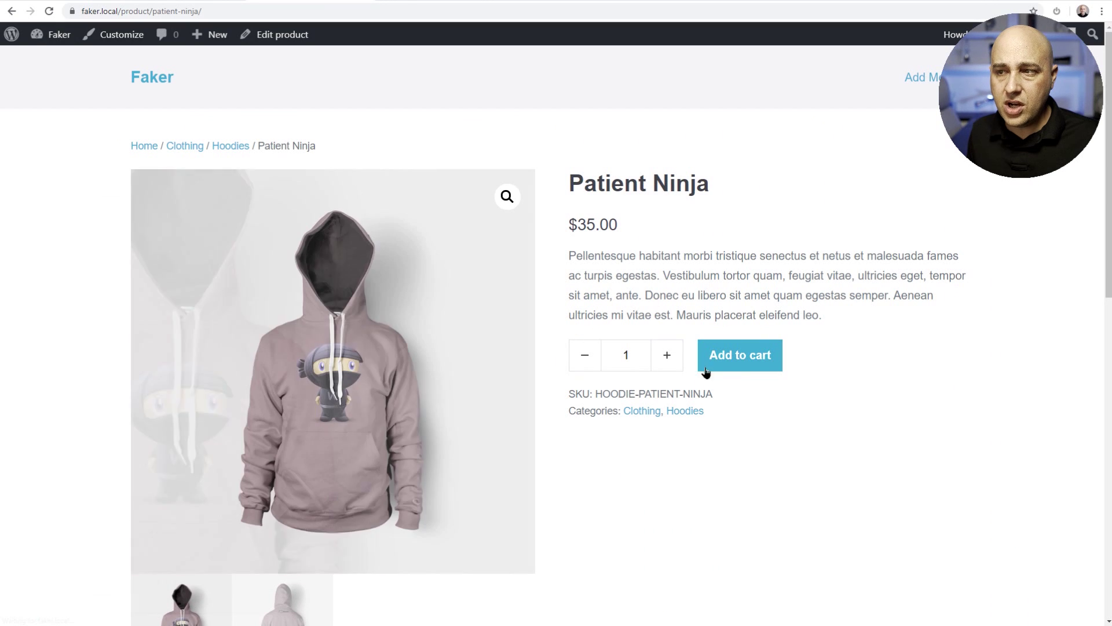
{"action": "left_click", "coordinate": [748, 358]}
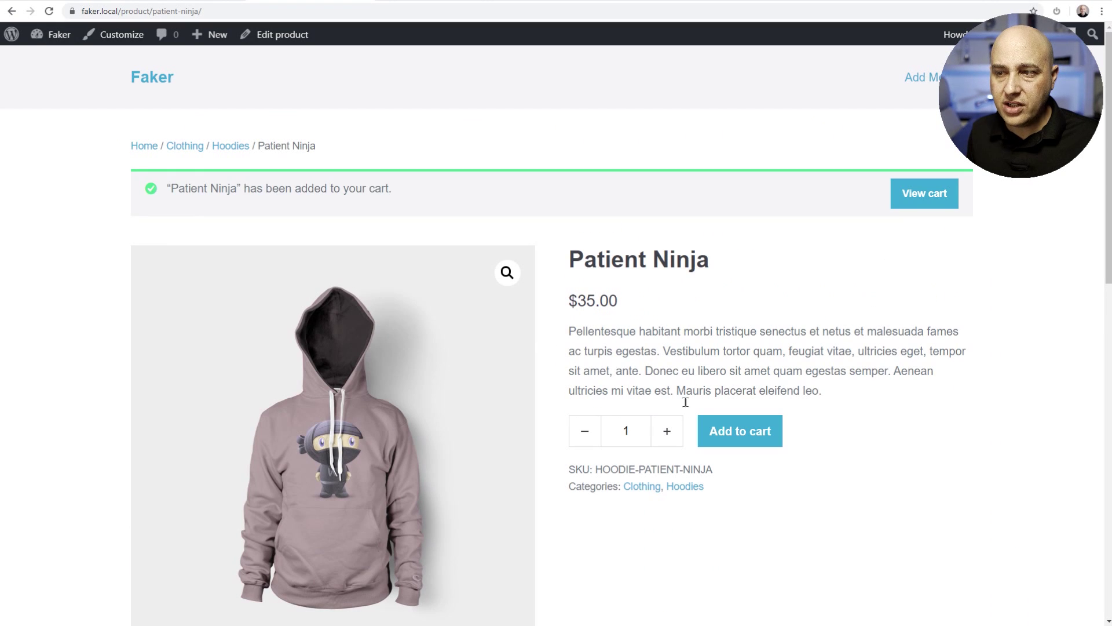
Step: Go from the cart to checkout and confirm Fake Pay is offered for the $35.00 order
{"action": "left_click", "coordinate": [930, 193]}
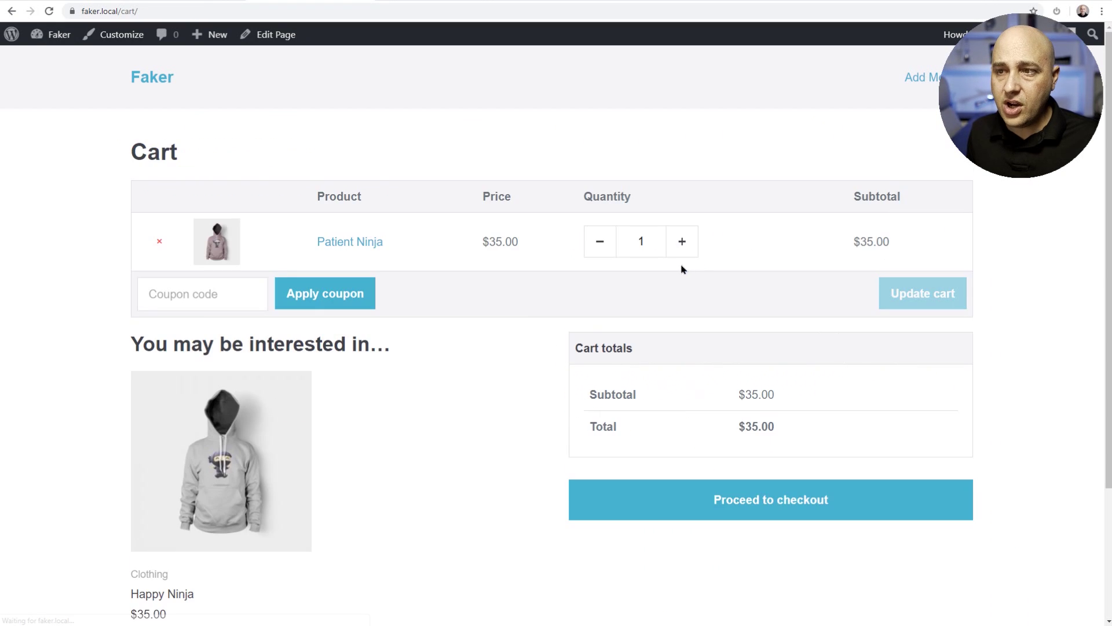
{"action": "left_click", "coordinate": [773, 500]}
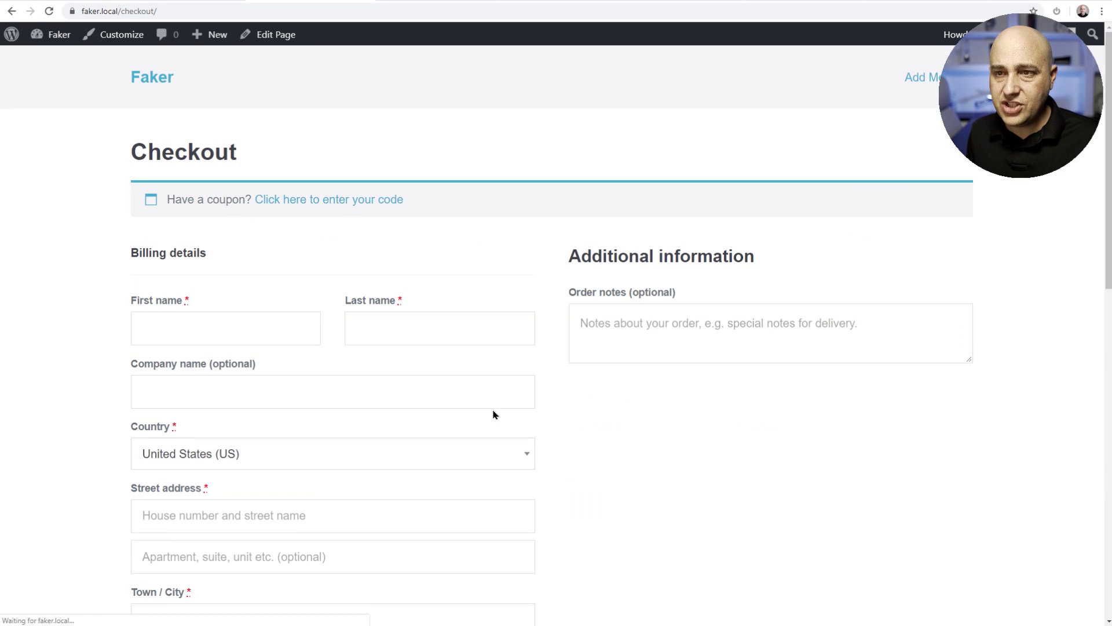
{"action": "scroll", "coordinate": [556, 387], "scroll_direction": "down", "scroll_amount": 10}
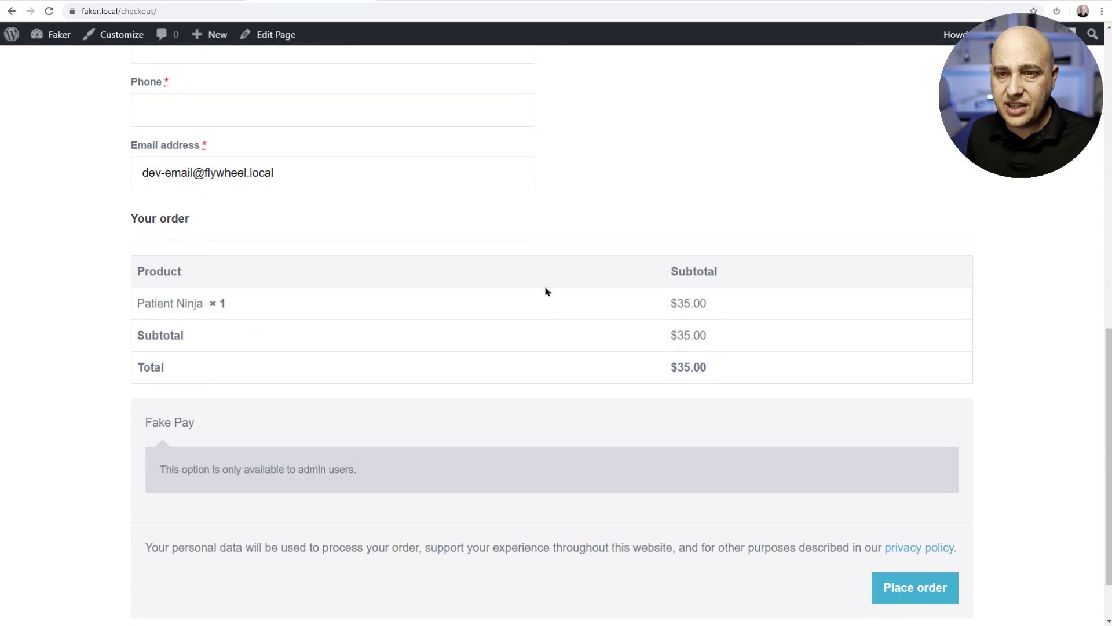
{"action": "scroll", "coordinate": [545, 292], "scroll_direction": "down", "scroll_amount": 2}
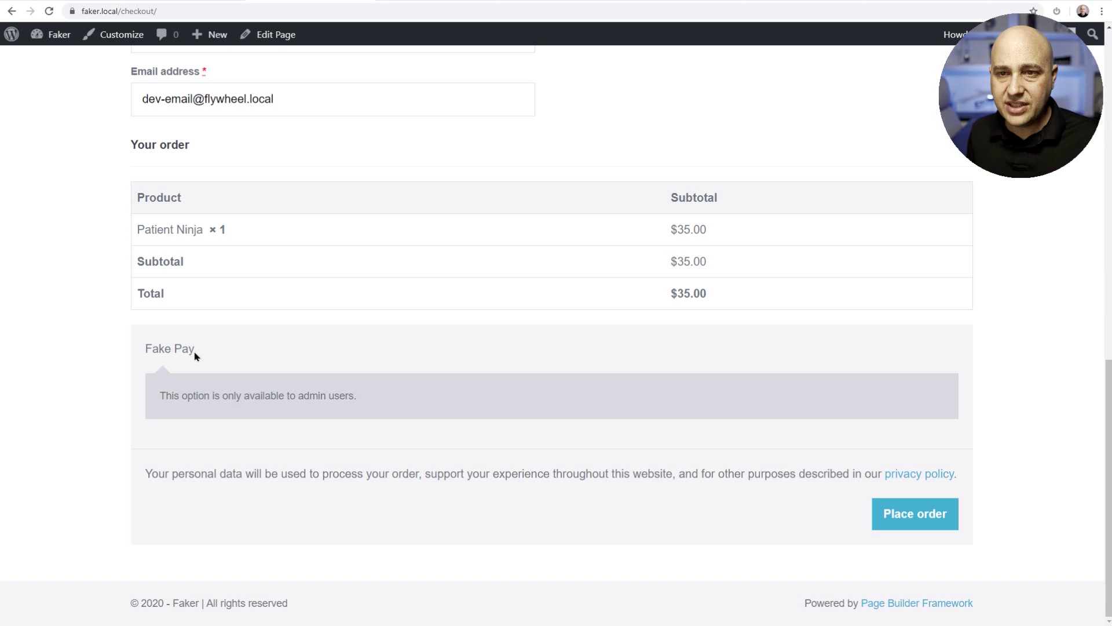
{"action": "left_click_drag", "start_coordinate": [194, 355], "coordinate": [143, 351]}
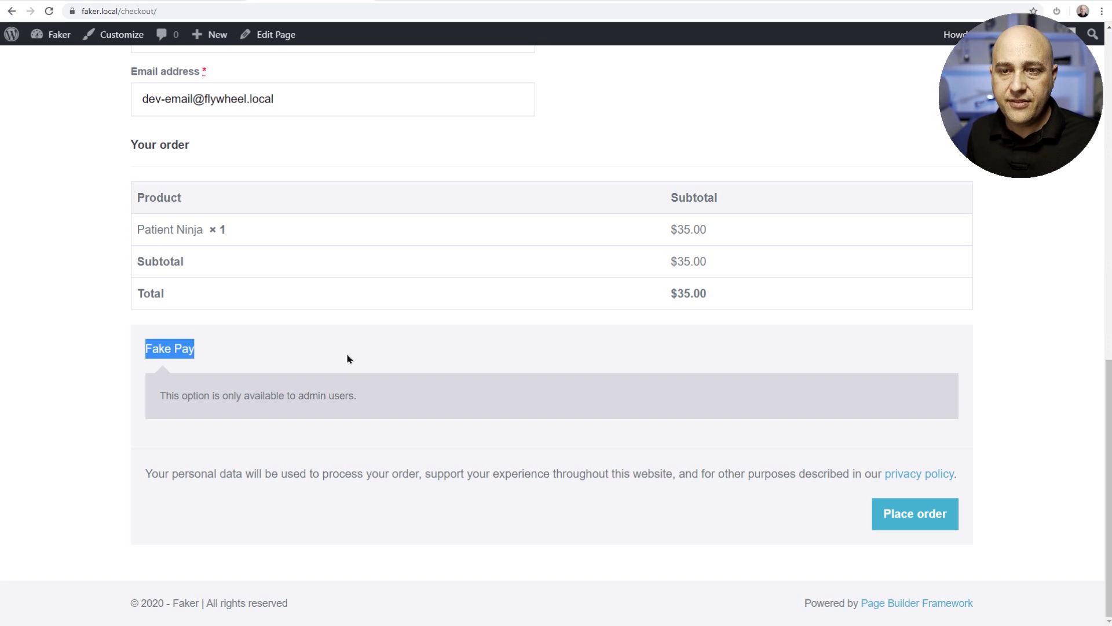